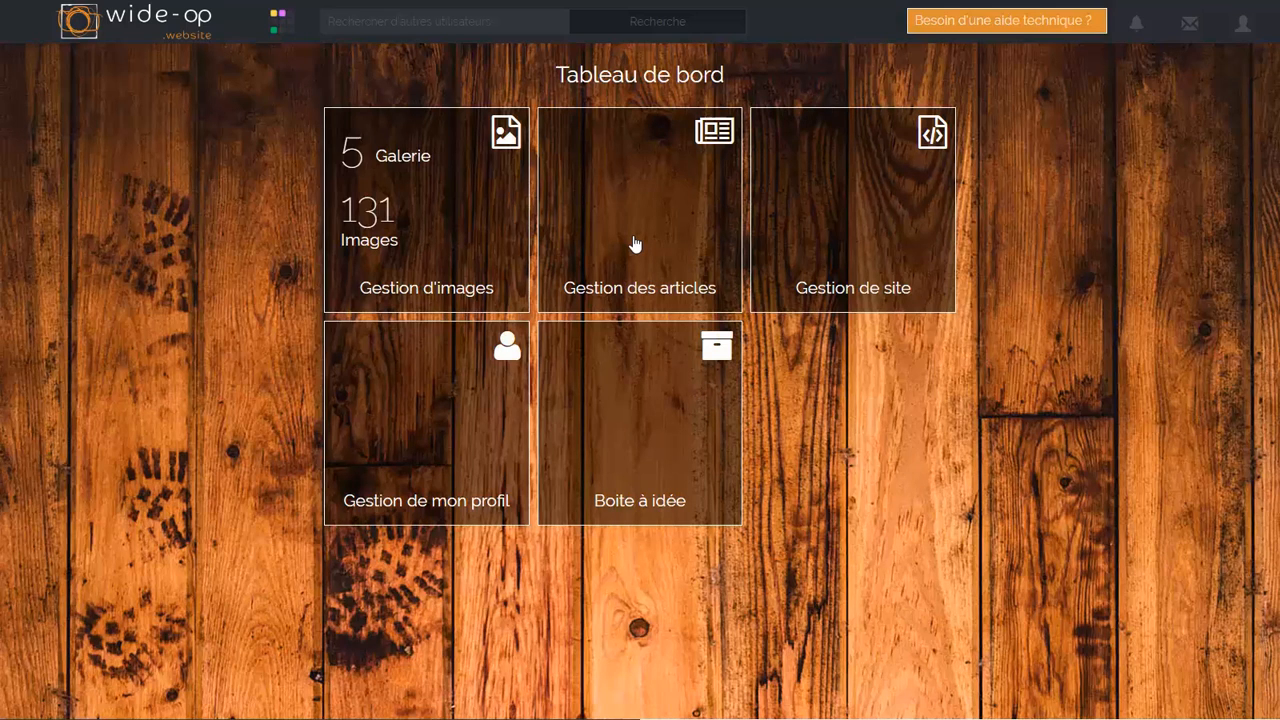
Step: Open the article manager and review the contents of "Premier Article" and "Deuxième article"
left_click(634, 244)
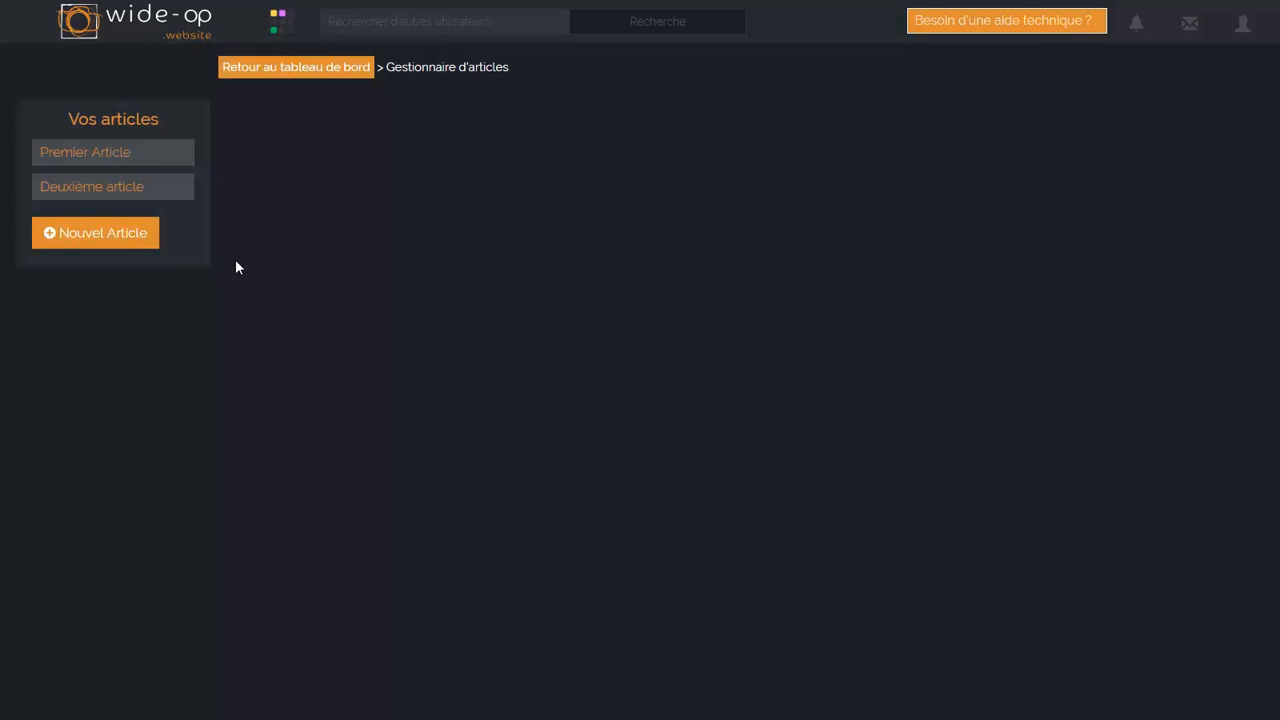
left_click(156, 156)
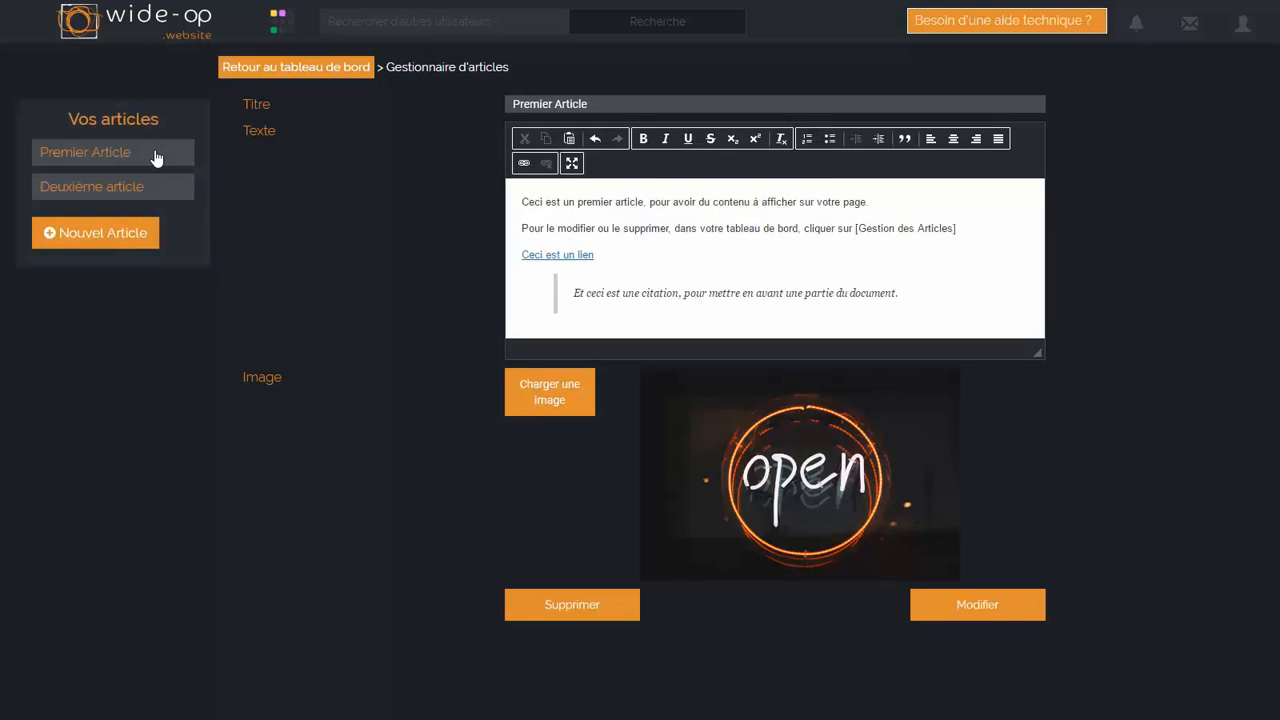
left_click(156, 200)
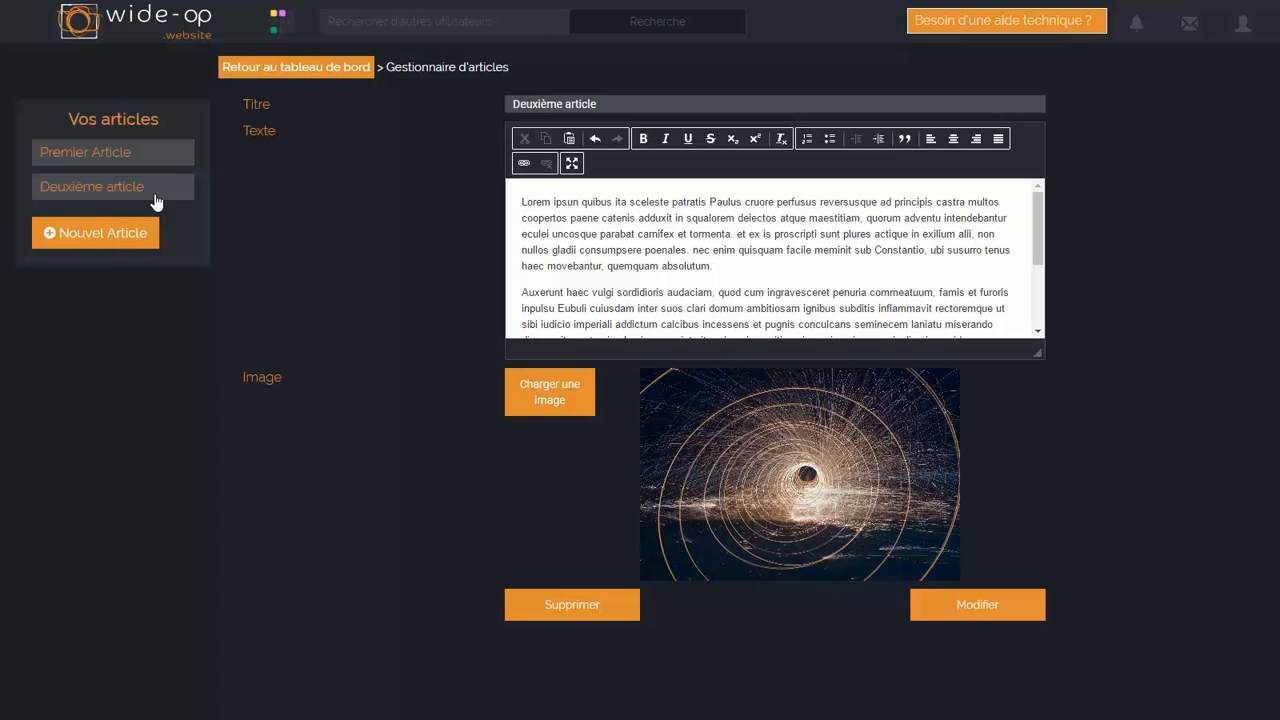
left_click(145, 166)
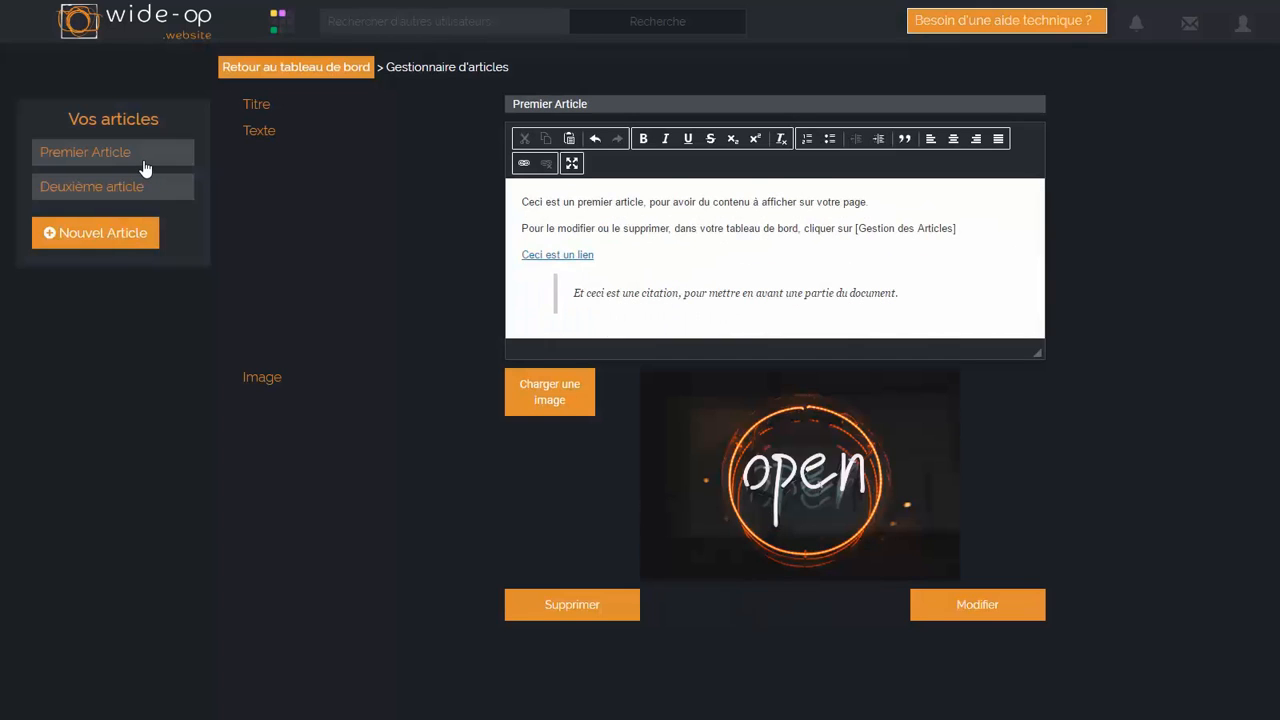
Step: Delete "Deuxième article" and reopen "Premier Article"
left_click(152, 190)
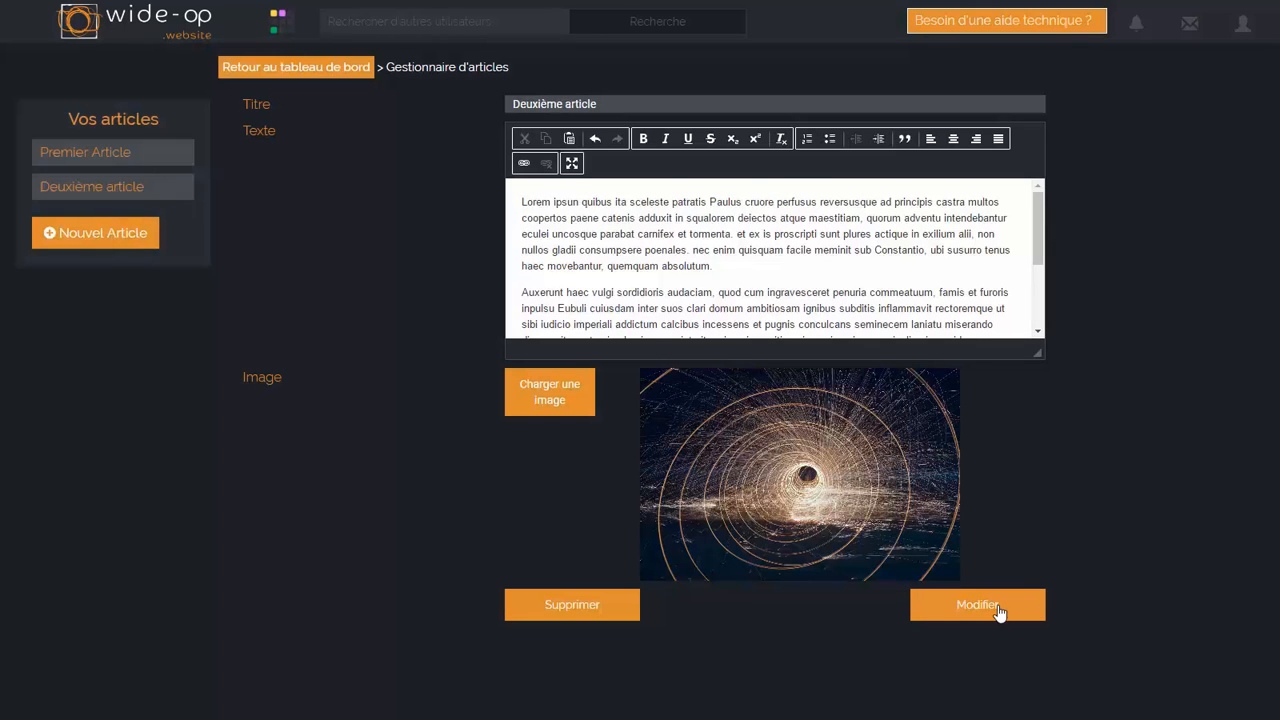
left_click(565, 605)
left_click(173, 167)
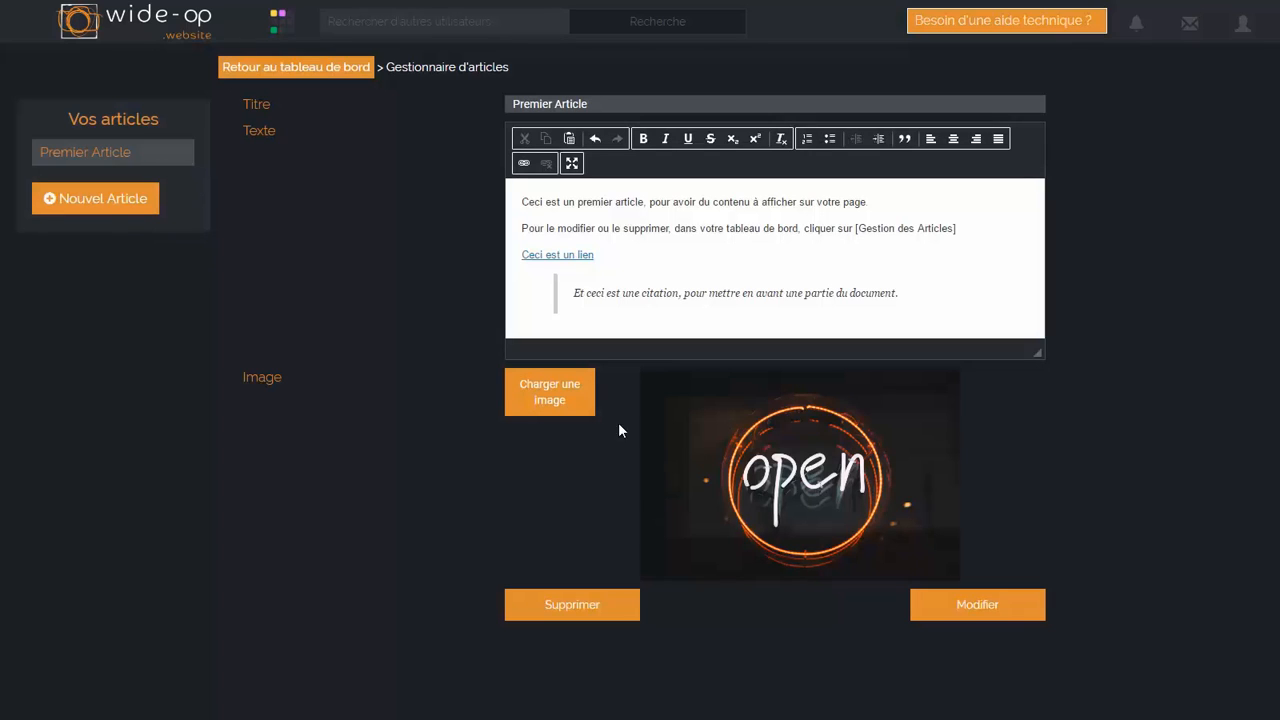
Step: Start a new article titled "Exposition photographique du 12 au 27 juin à la galerie"
left_click(108, 209)
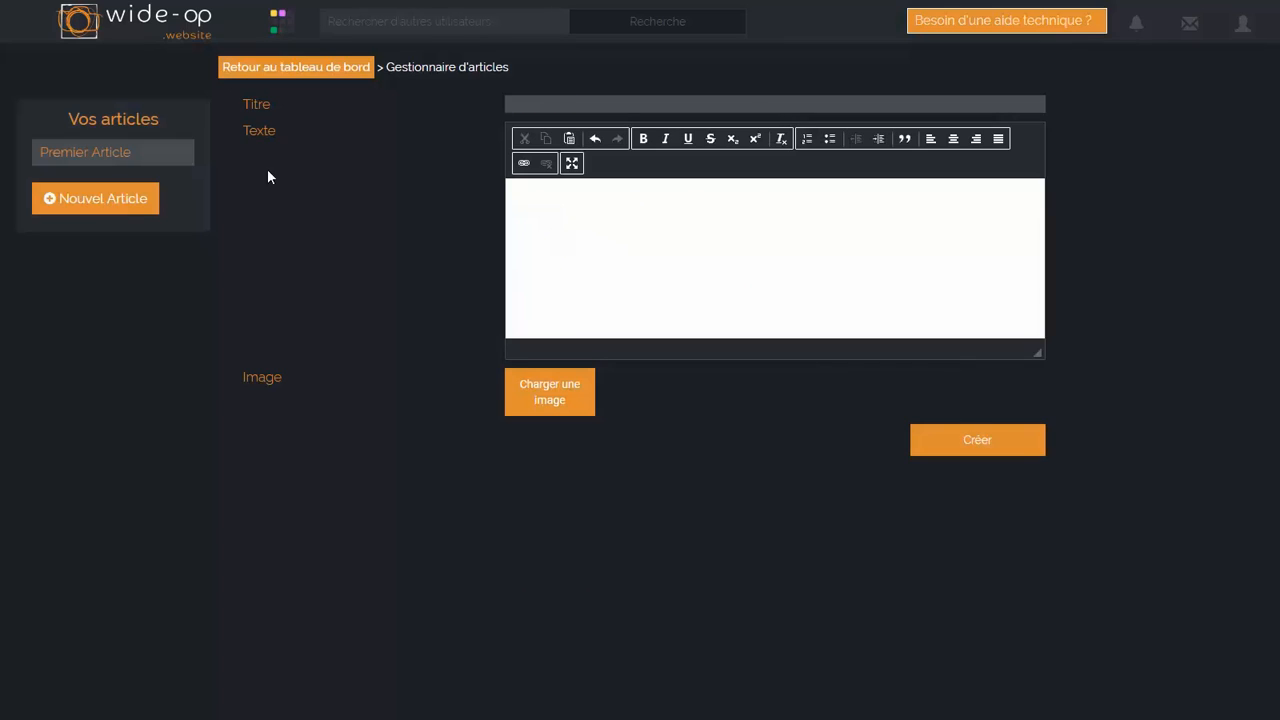
left_click(727, 101)
left_click(531, 103)
type("Exposition photographique d")
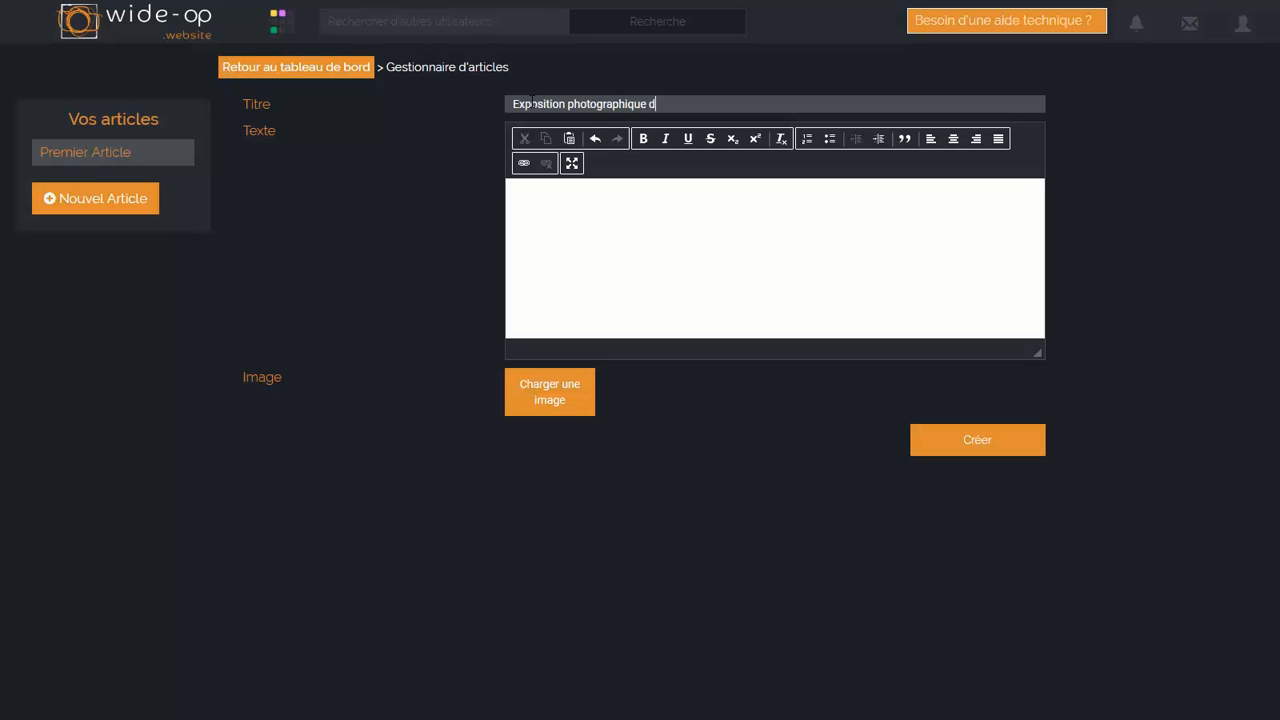
type("u 12 au 27 juin à la galerie")
Step: Copy the three paragraphs of lorem.txt from Word and paste them into the new article's text body
left_click(627, 199)
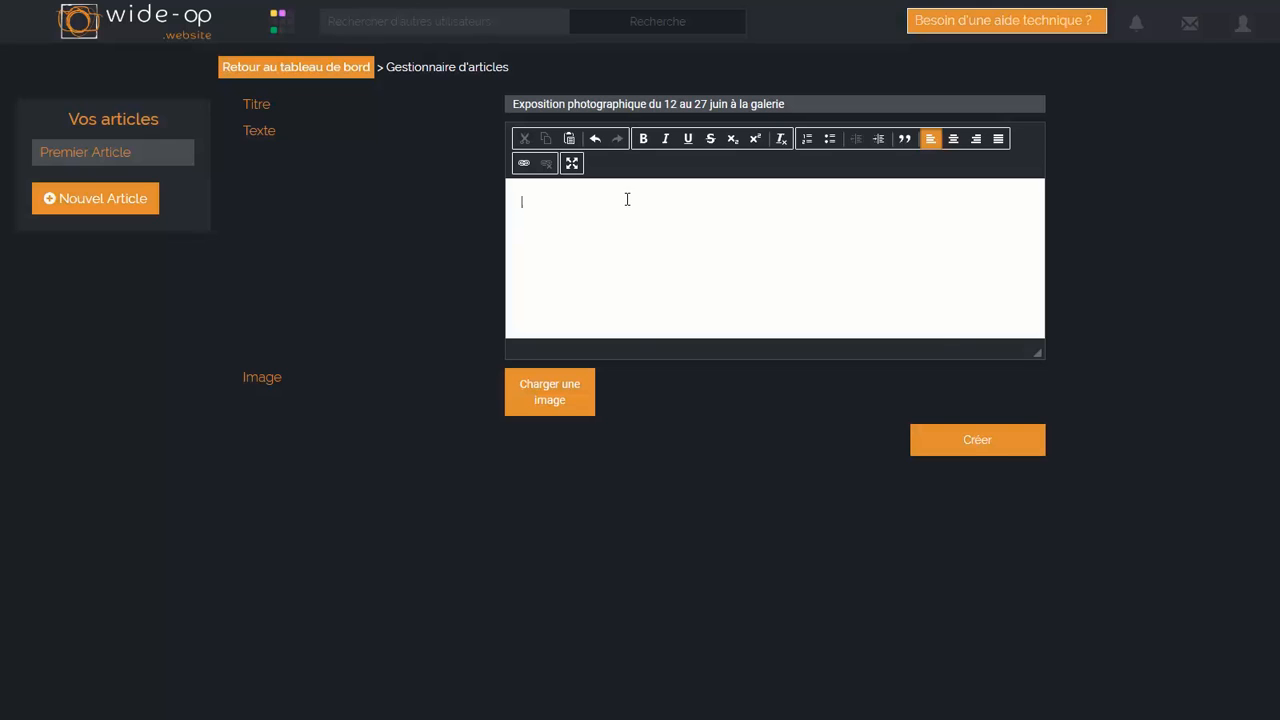
key("alt+Tab")
key("alt+Tab")
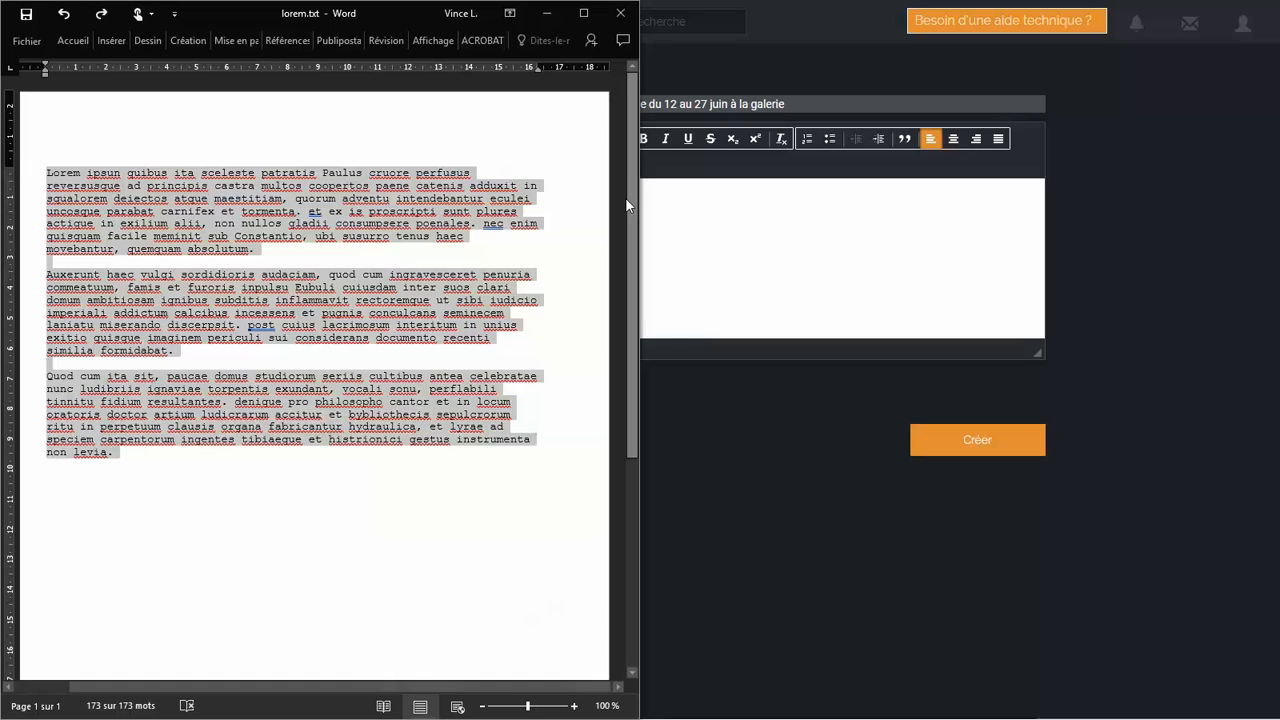
left_click_drag(221, 482, 20, 166)
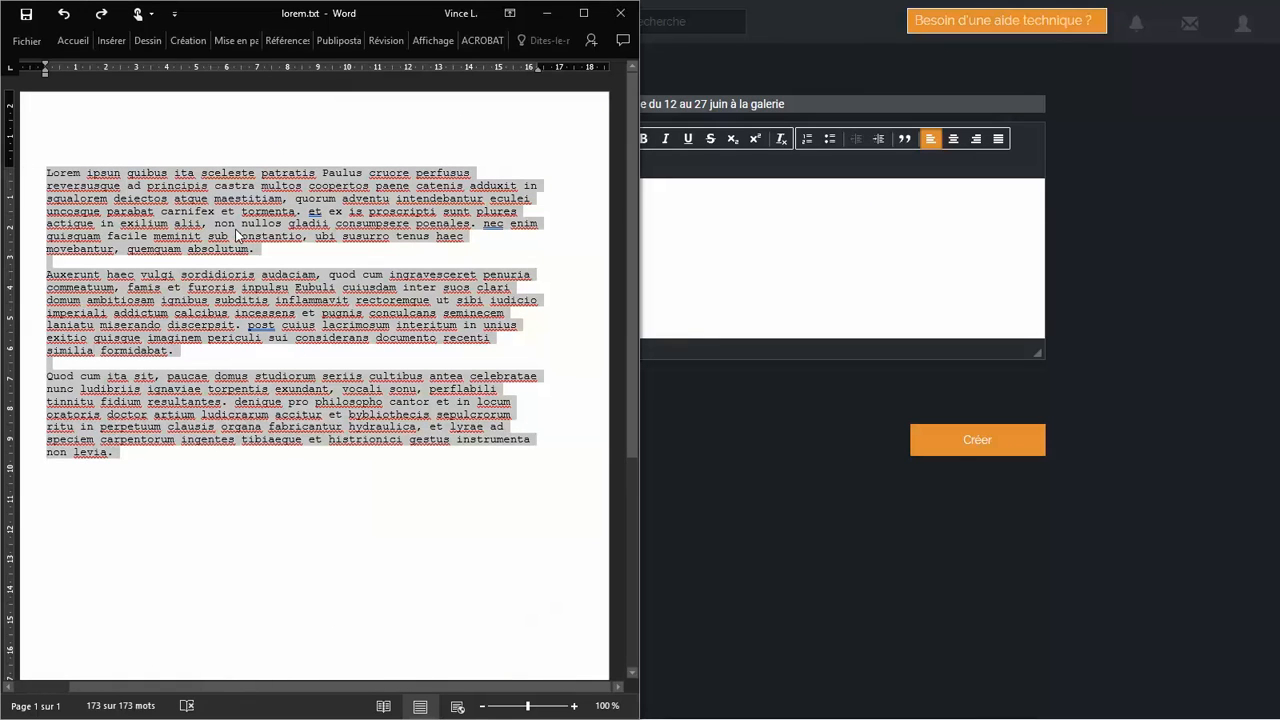
key("ctrl+c")
left_click(765, 246)
key("ctrl+v")
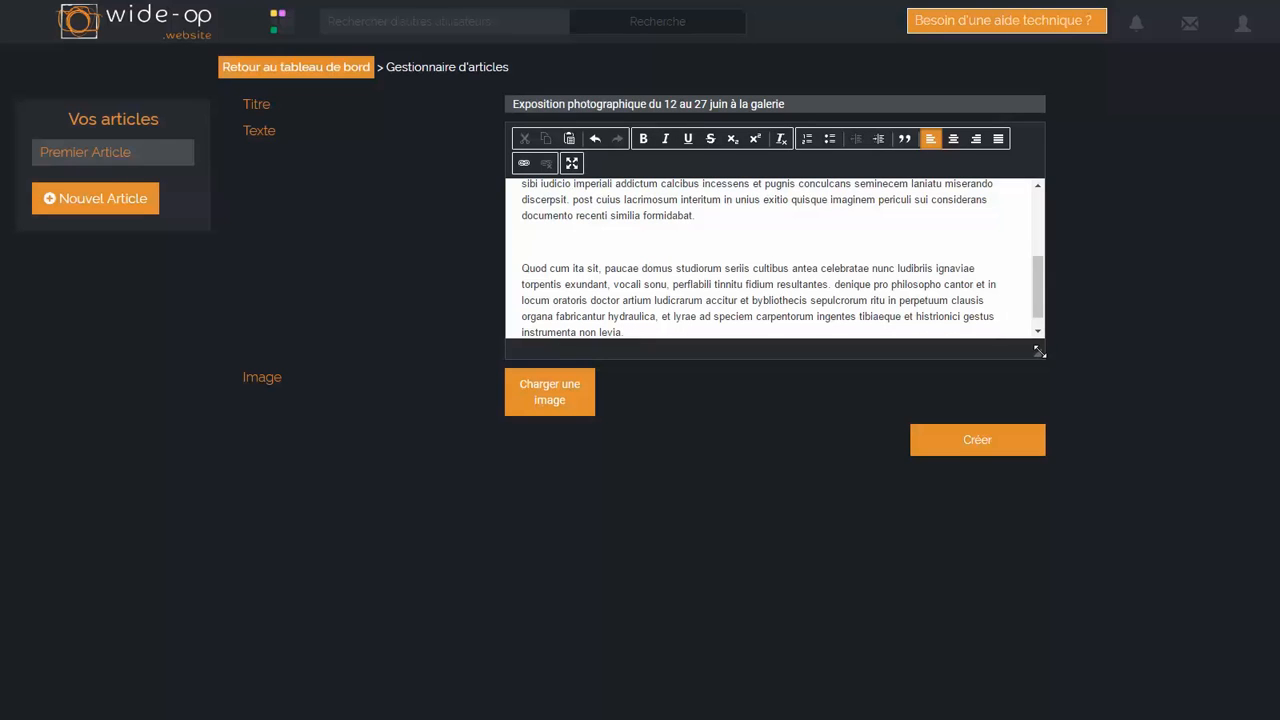
Step: Make the article's text area taller and remove the blank lines between the pasted paragraphs
left_click_drag(1039, 355, 1057, 562)
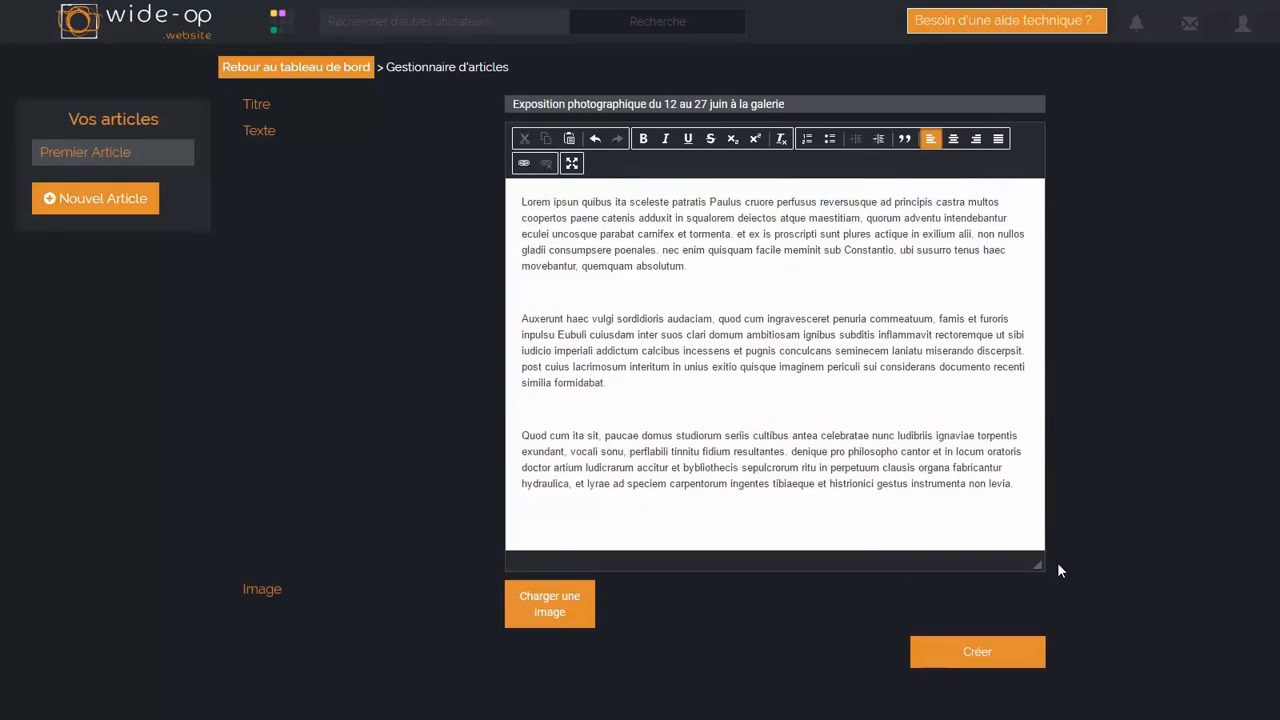
left_click(564, 296)
key("Delete")
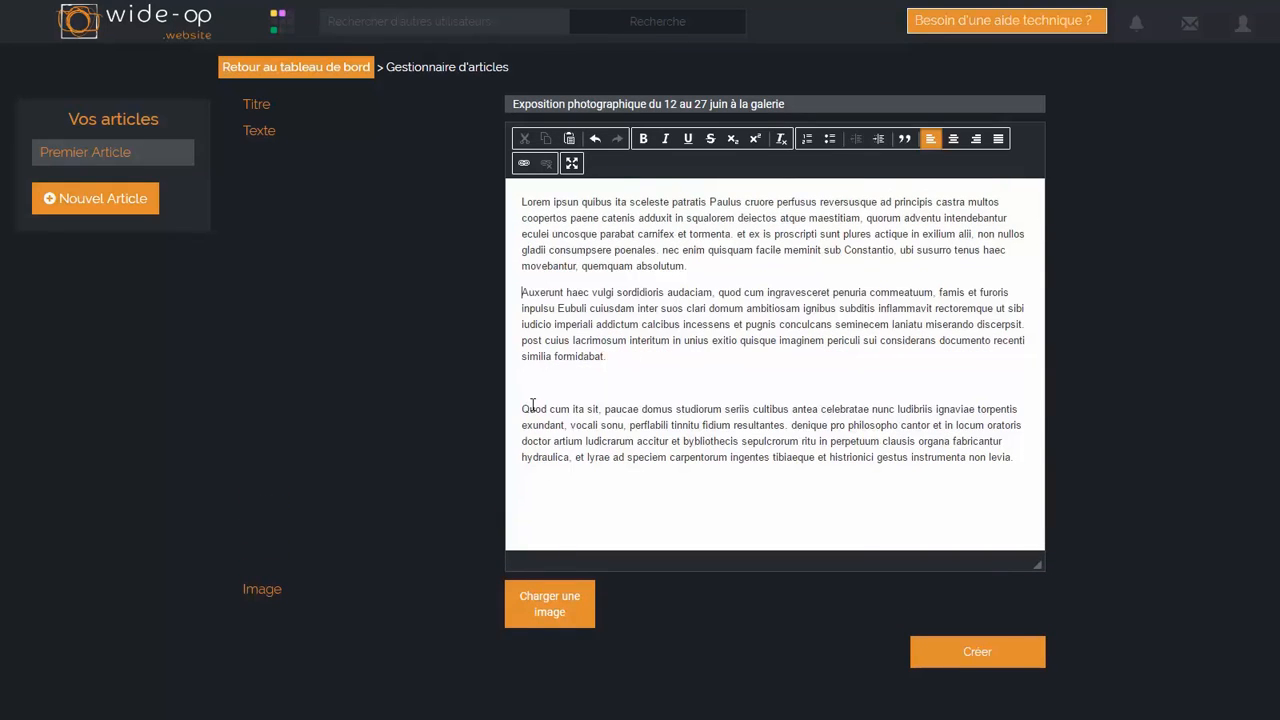
left_click(558, 380)
key("Delete")
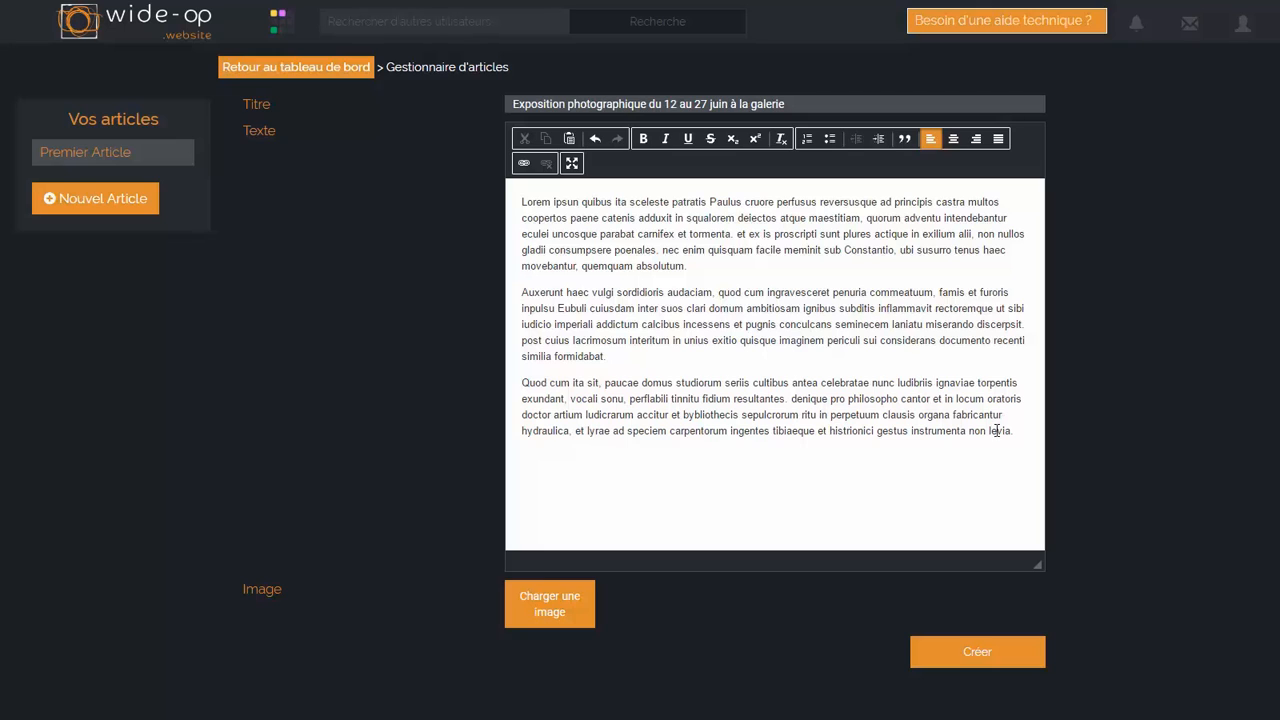
Step: Replace the whole article text with a line of random filler text and clear it again
left_click_drag(1030, 438, 463, 168)
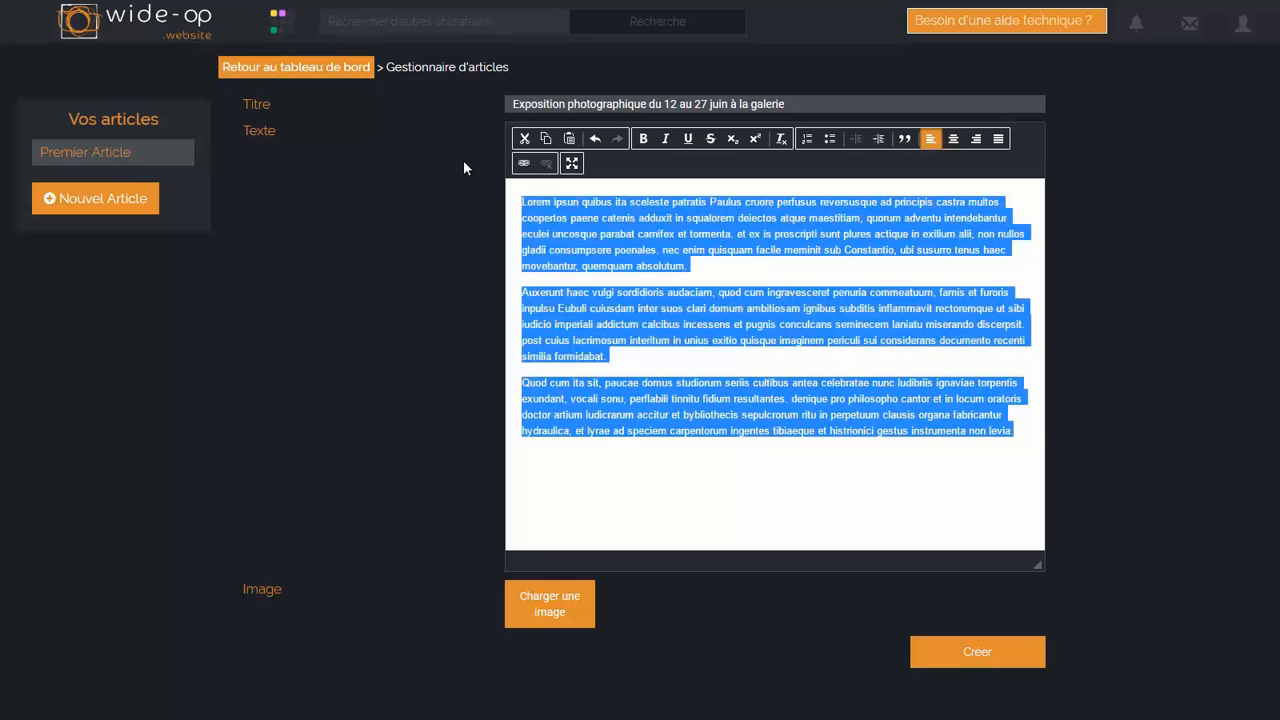
key("BackSpace")
type("i oku fzegur iz")
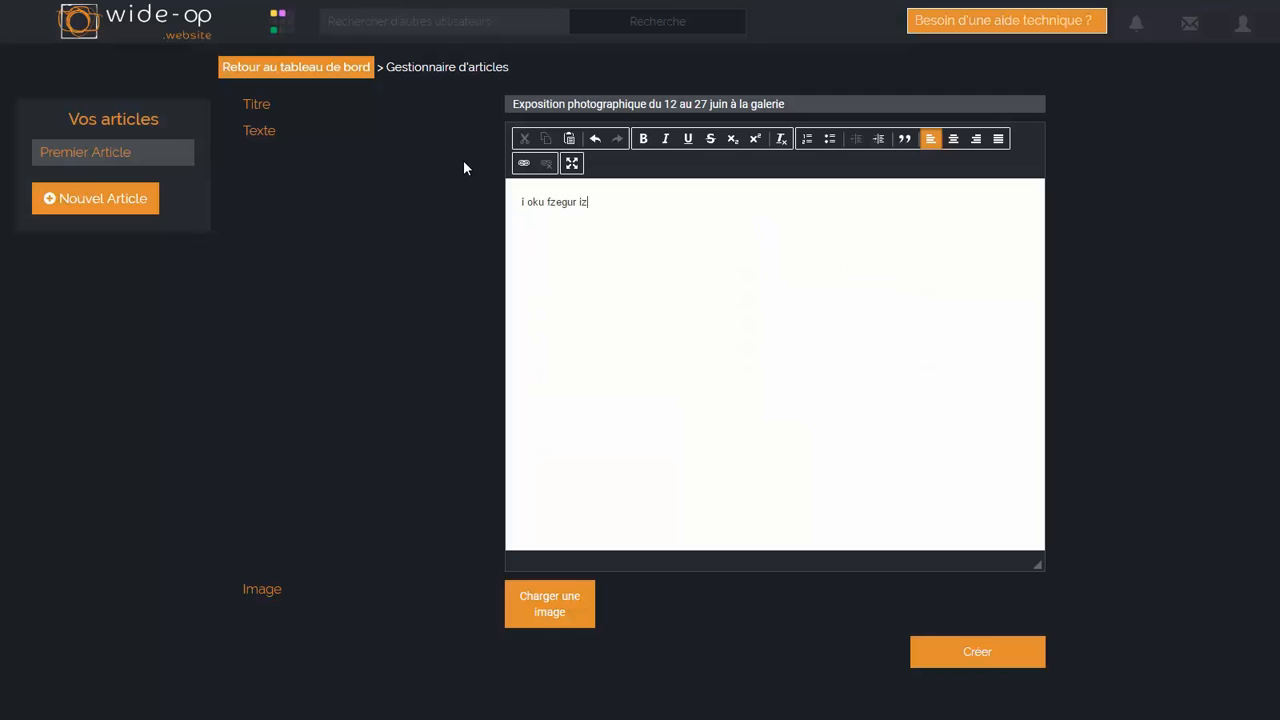
type("ge izegf izeg fi")
left_click_drag(751, 199, 518, 201)
key("BackSpace")
Step: Switch to lorem.txt in Word and restore the document's missing text
key("alt+Tab")
key("alt+Tab")
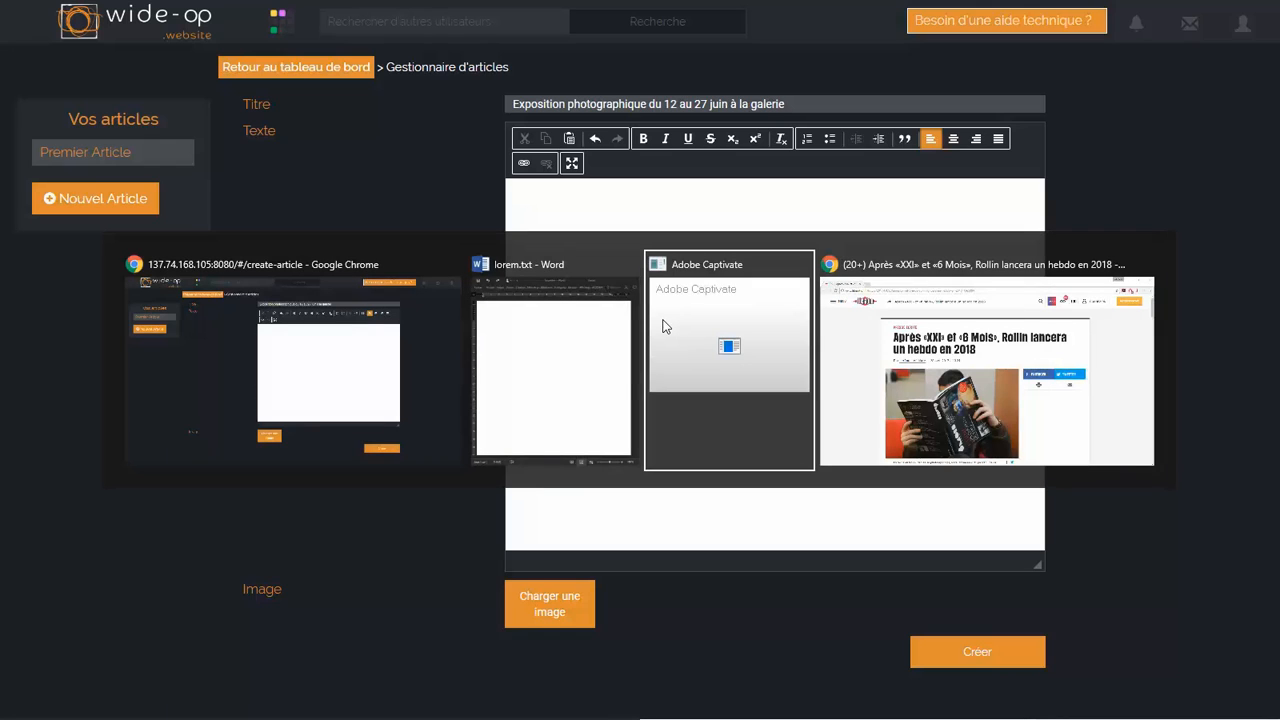
key("alt+Tab")
key("alt+Tab")
key("alt+Tab")
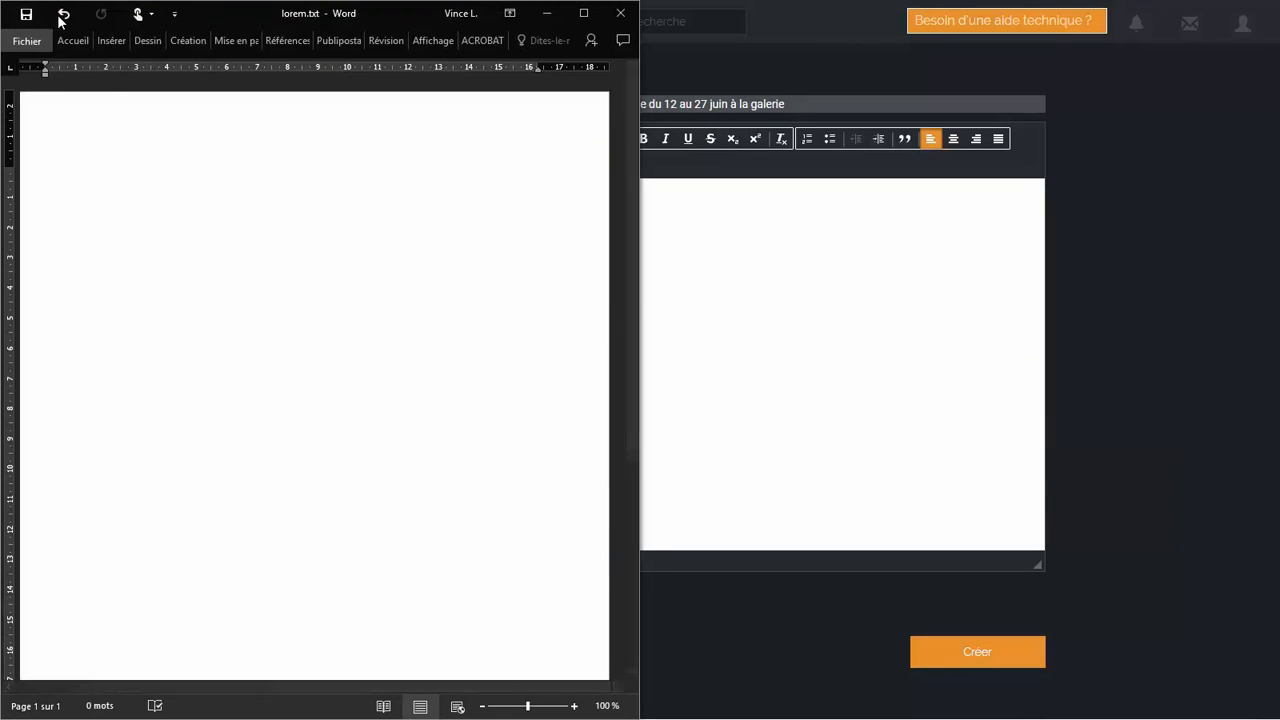
key("ctrl+a")
left_click(281, 522)
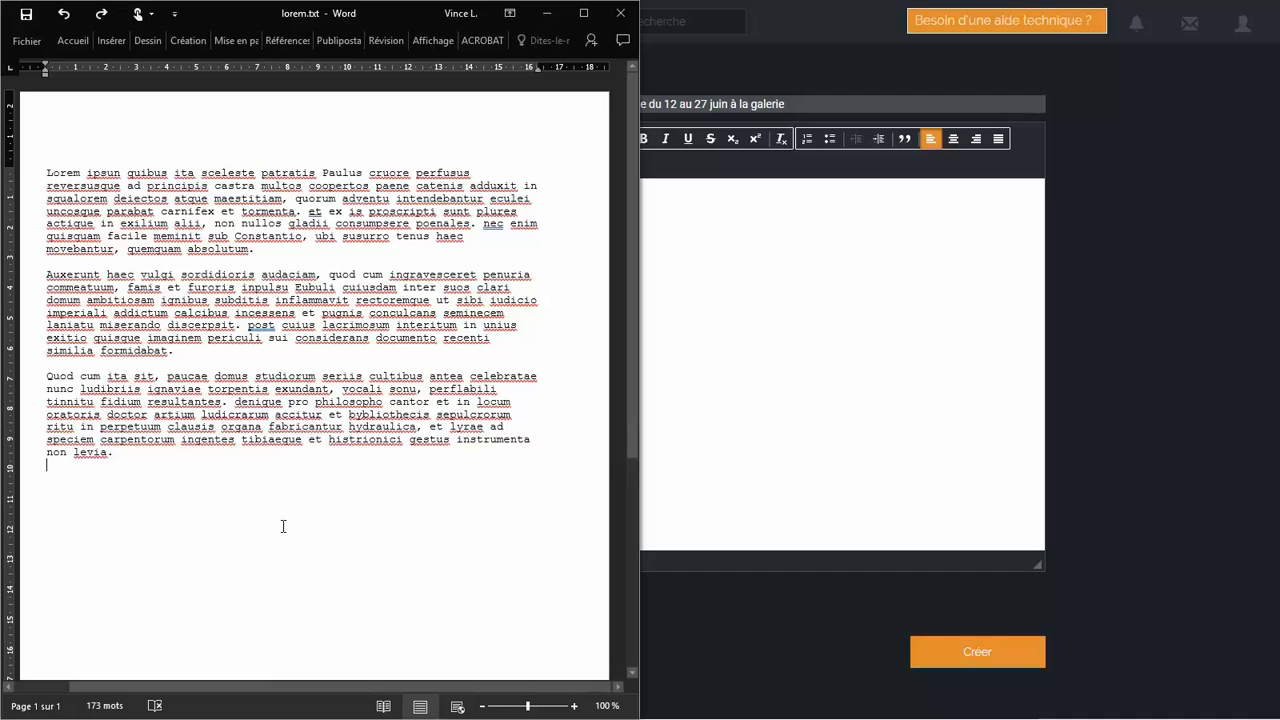
Step: Transfer all three paragraphs of lorem.txt into the empty article body
left_click_drag(277, 501, 62, 160)
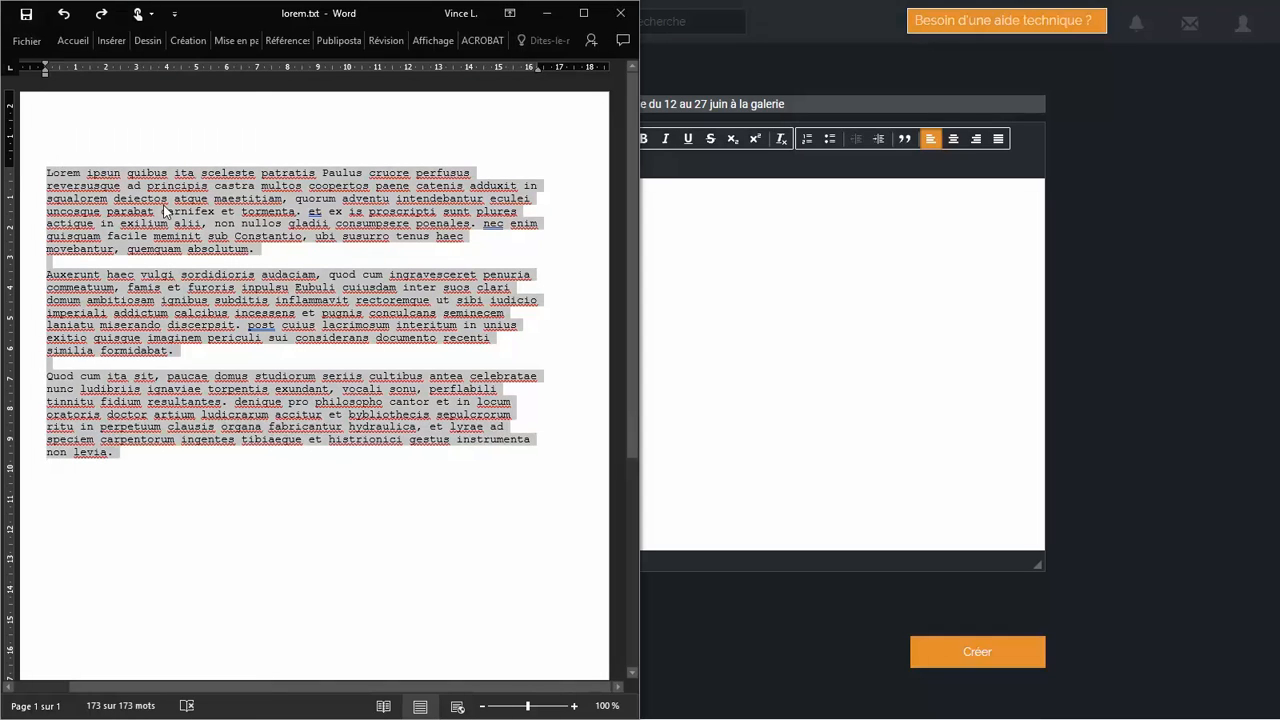
left_click(753, 304)
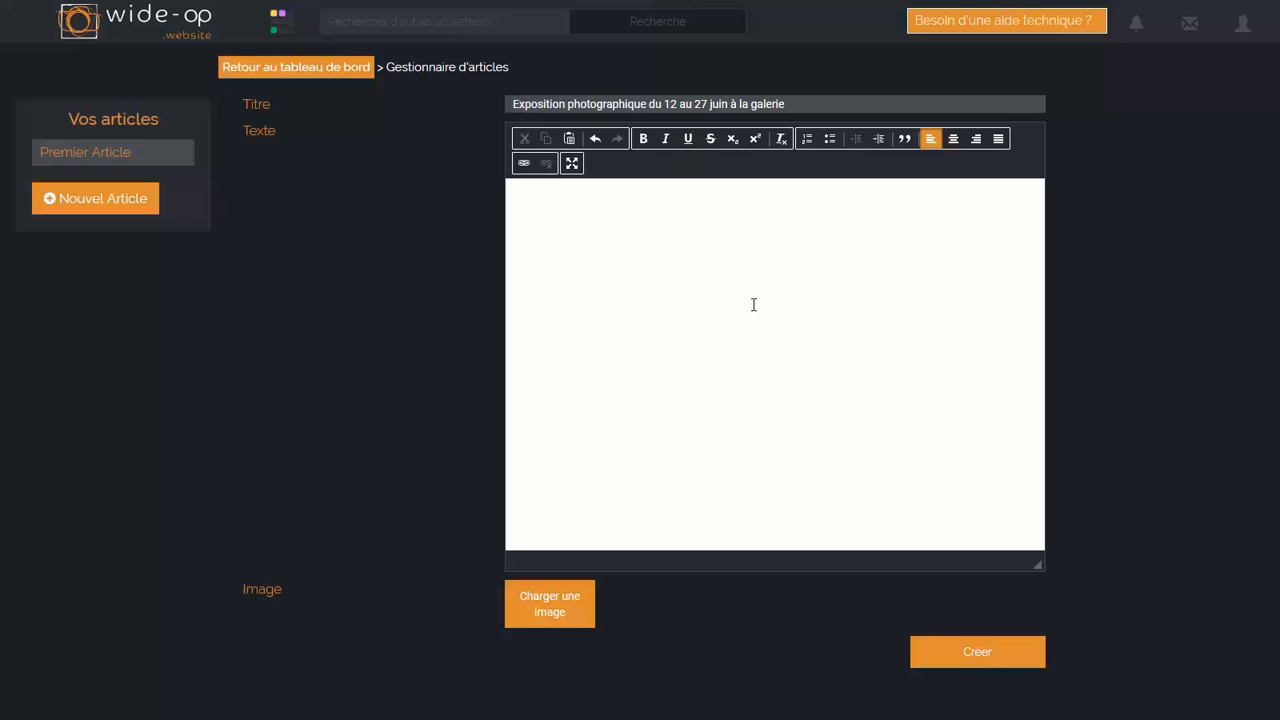
key("ctrl+v")
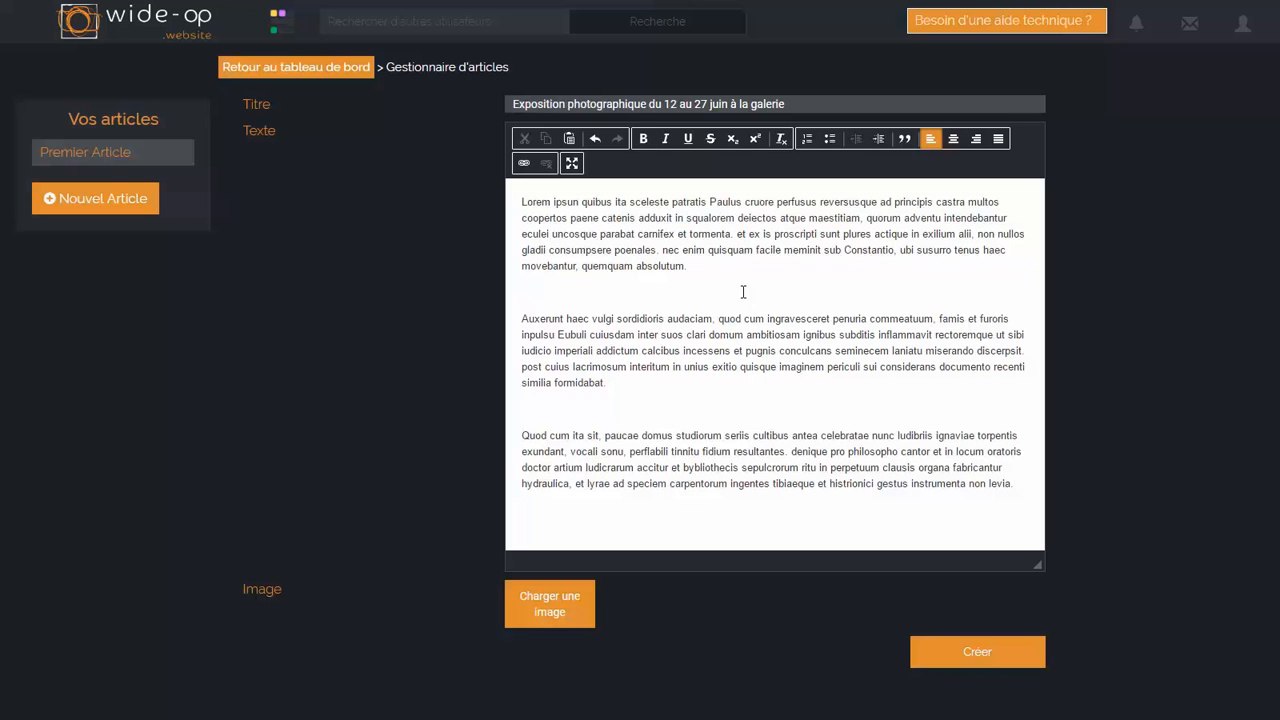
Step: Remove the blank lines between the three paragraphs of the article text
left_click(743, 291)
key("Delete")
left_click(680, 382)
key("Delete")
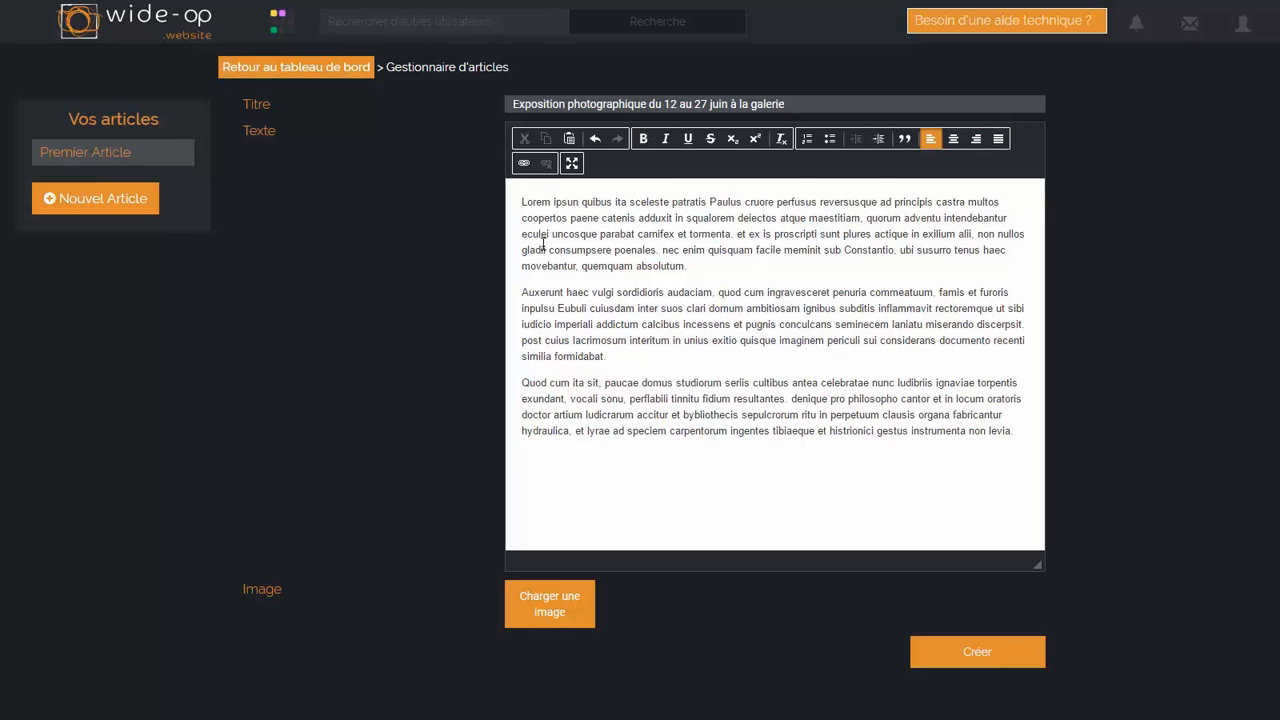
Step: Make "Lorem ipsun quibus ita sceleste patratis" bold and underline the passage around "atque maestitiam, quorum" in the first paragraph
left_click_drag(521, 202, 708, 203)
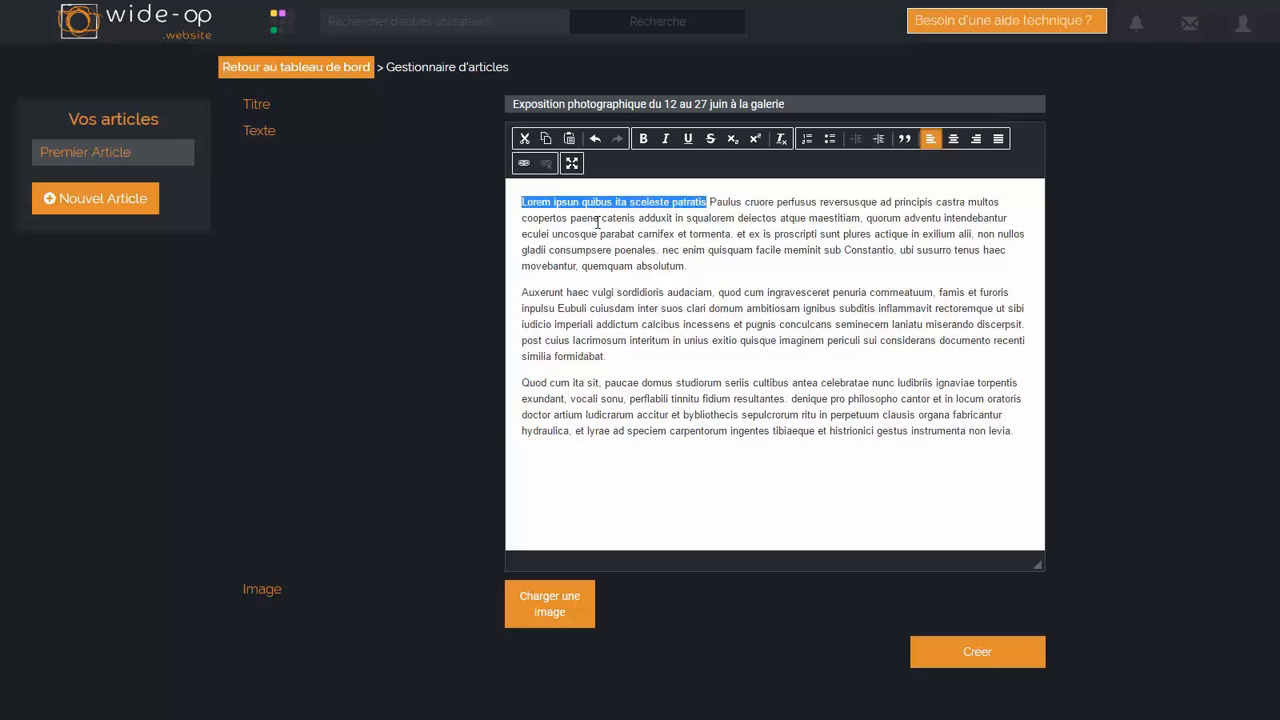
left_click(644, 140)
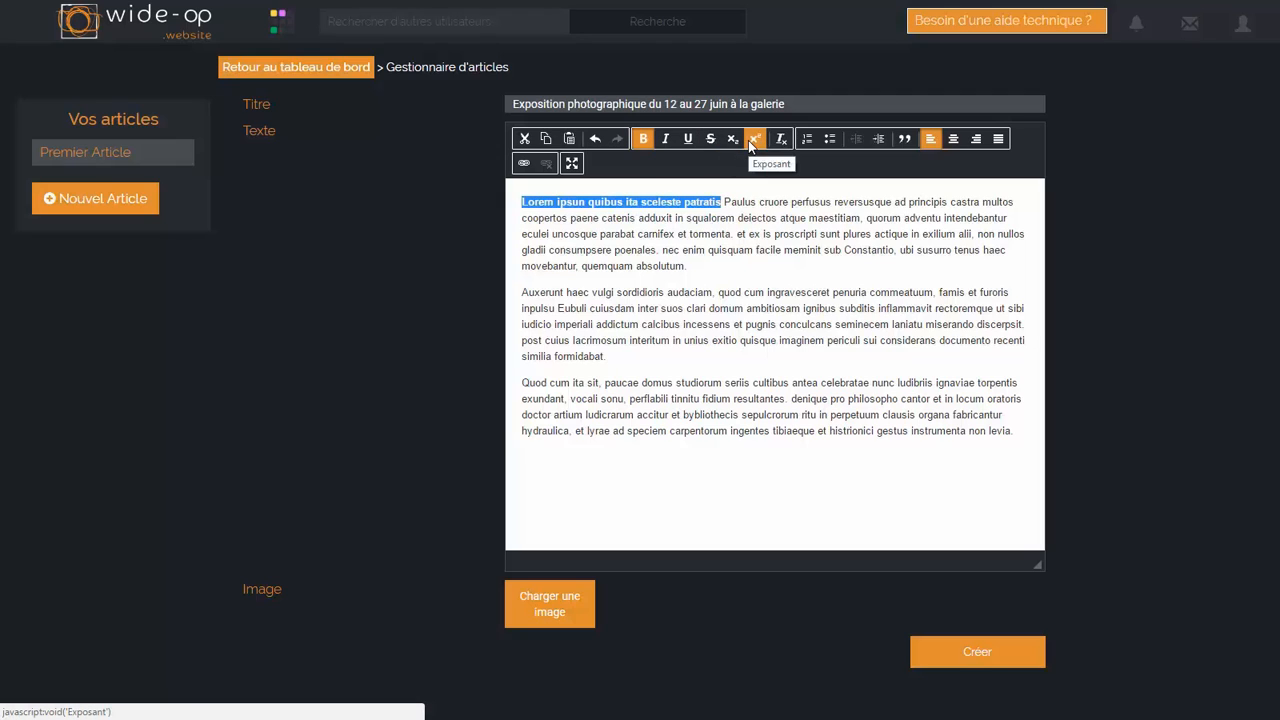
left_click_drag(757, 217, 920, 217)
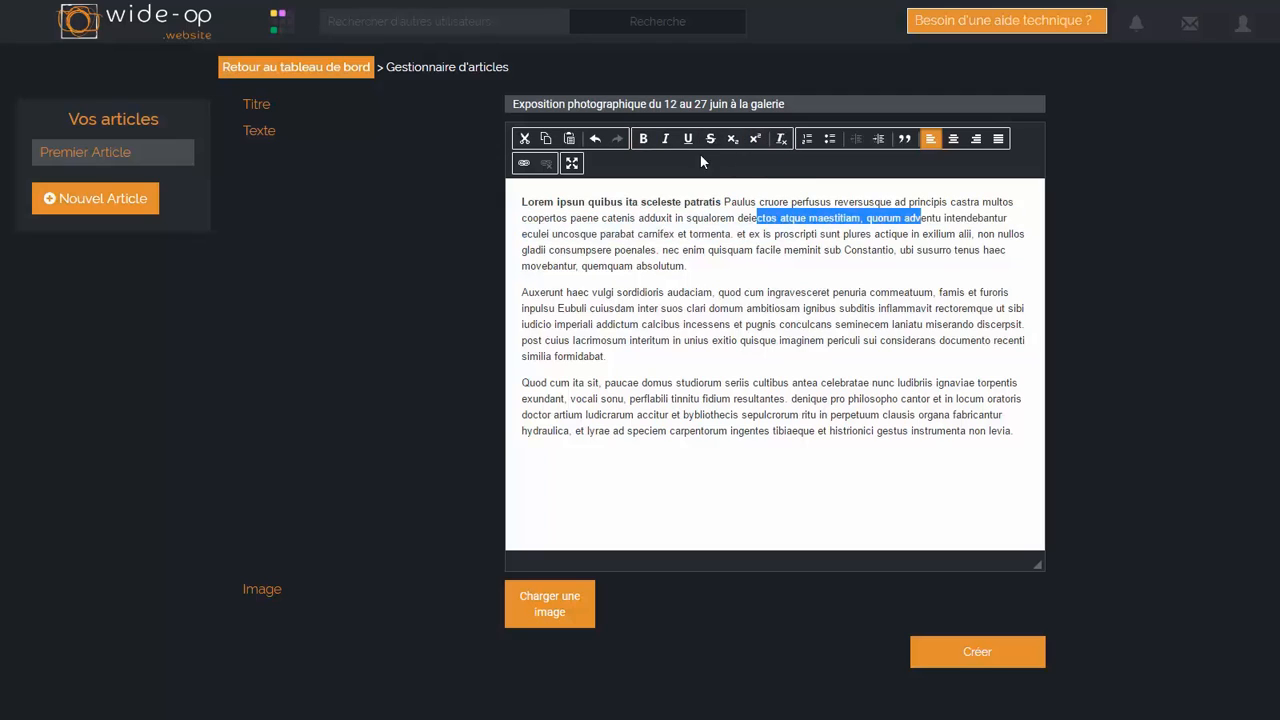
left_click(689, 143)
Step: Strike through the middle of the first paragraph and extend the bold formatting down to "poenales"
left_click_drag(602, 249, 753, 249)
left_click(712, 140)
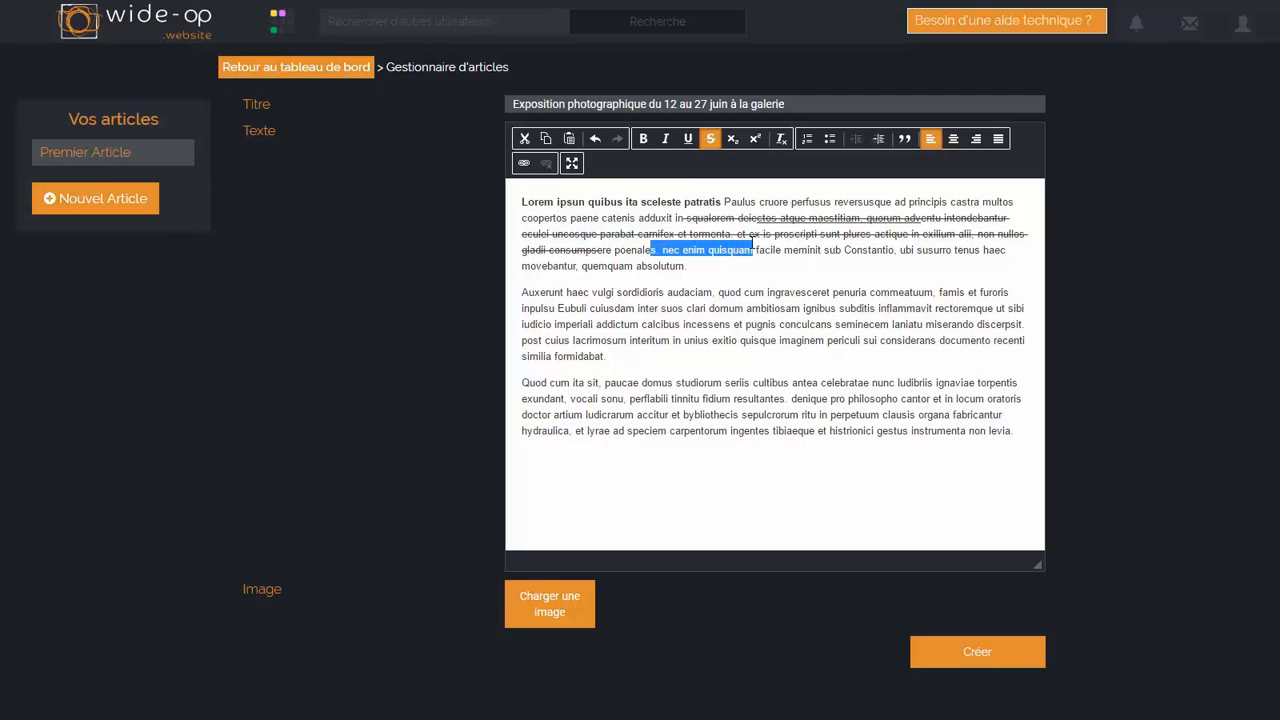
left_click_drag(654, 250, 566, 203)
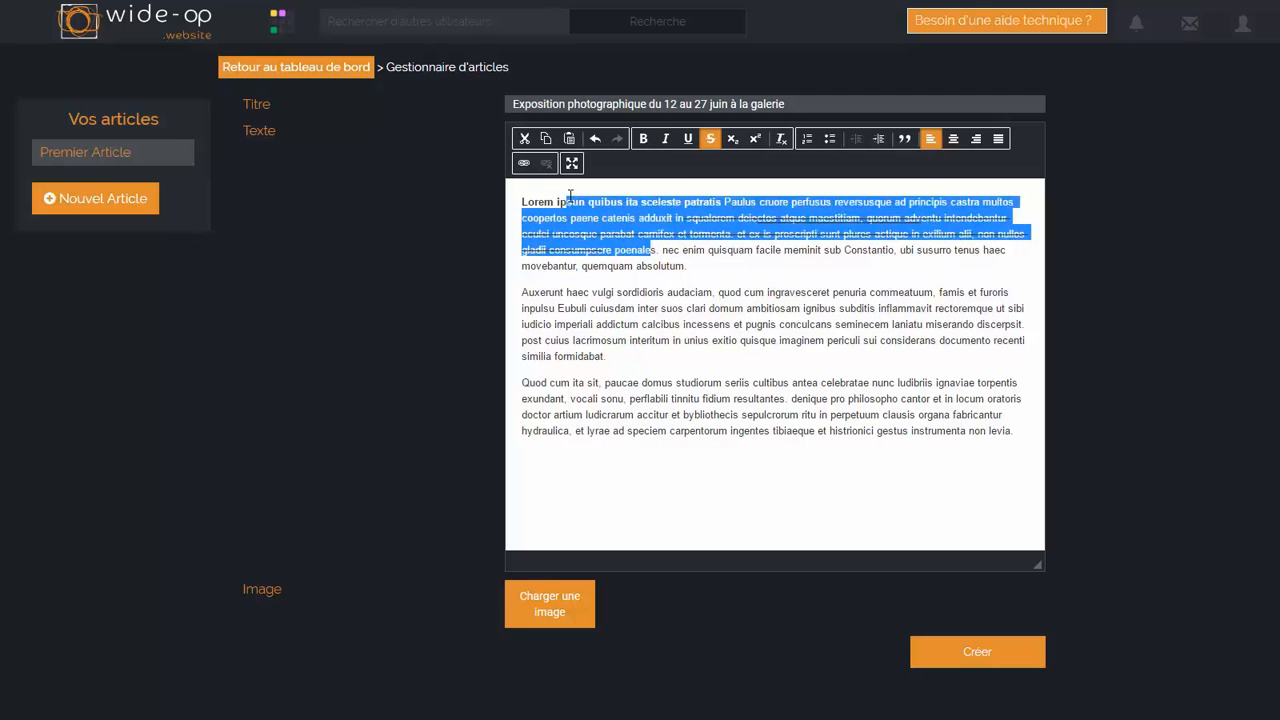
left_click(645, 142)
left_click(645, 140)
left_click(671, 289)
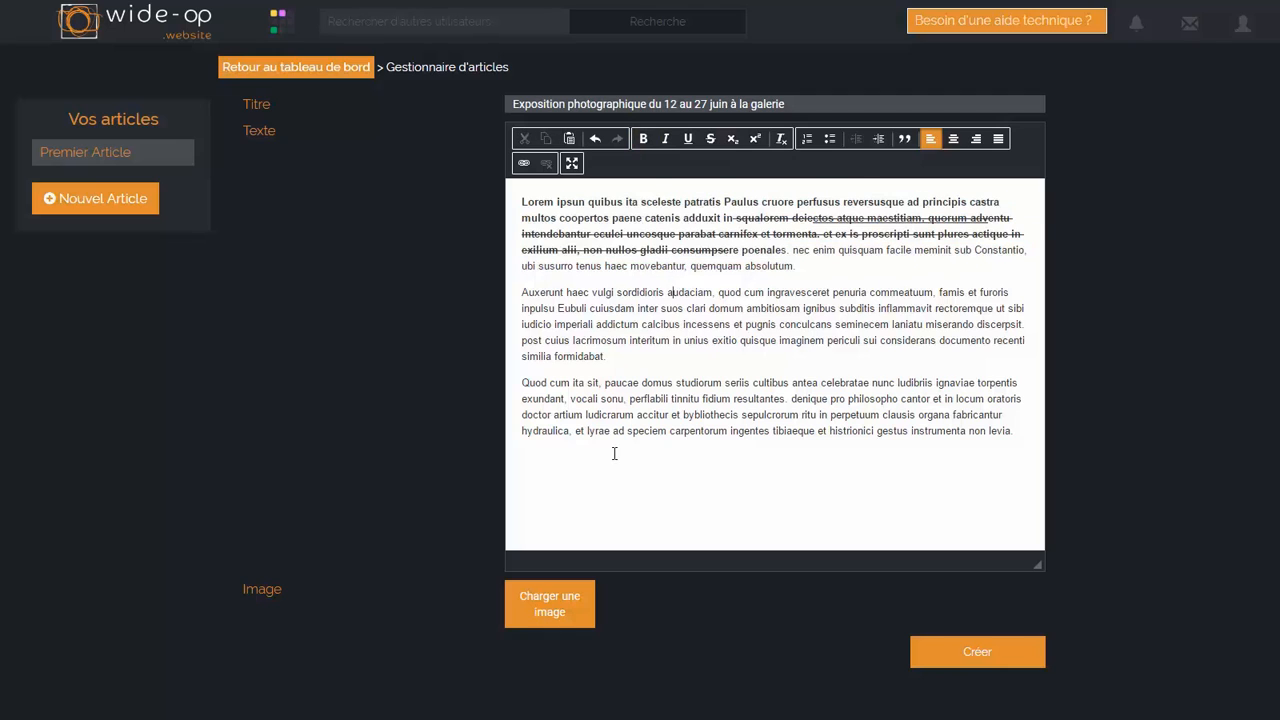
Step: Remove all text formatting from the three paragraphs of the article
left_click_drag(1032, 432, 521, 200)
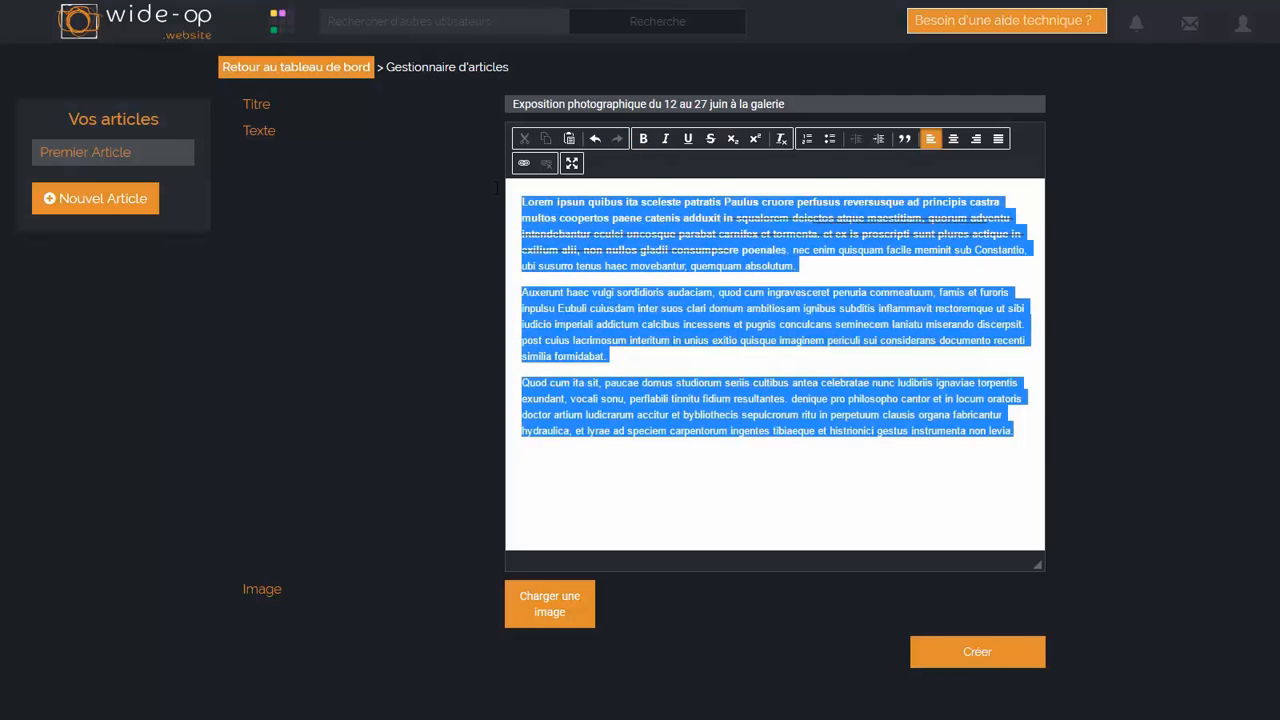
left_click(781, 138)
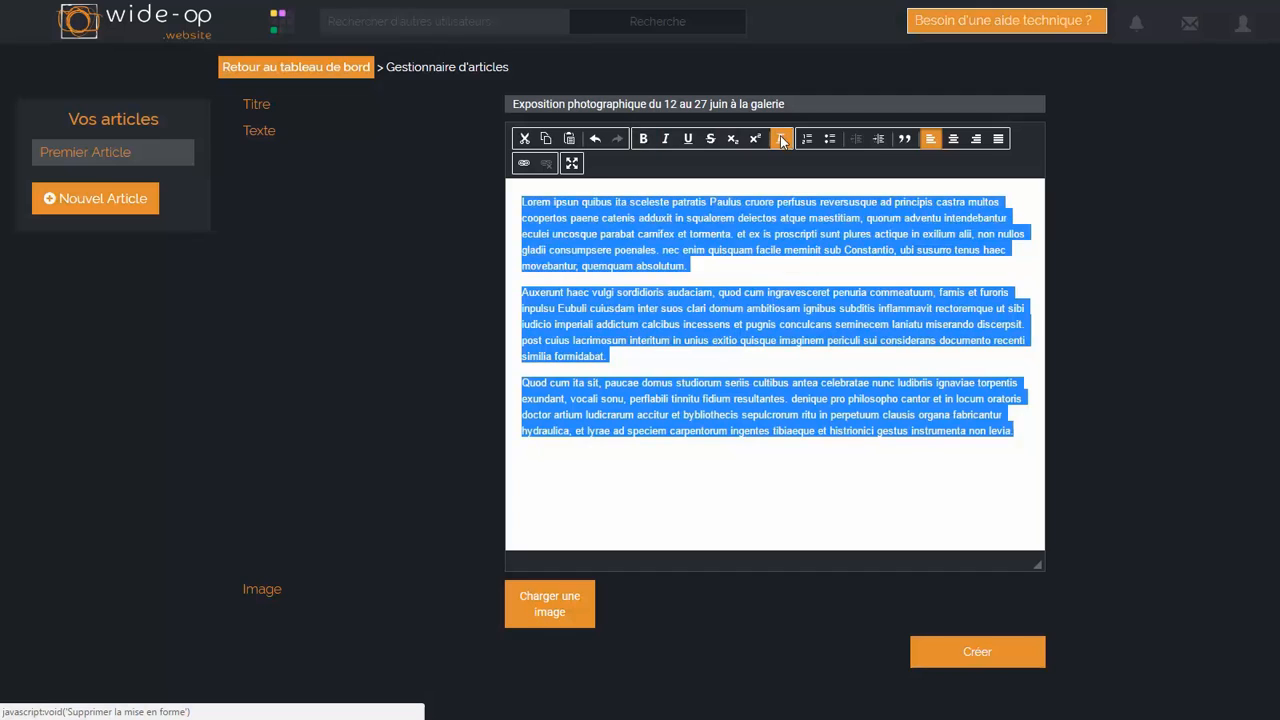
left_click(745, 249)
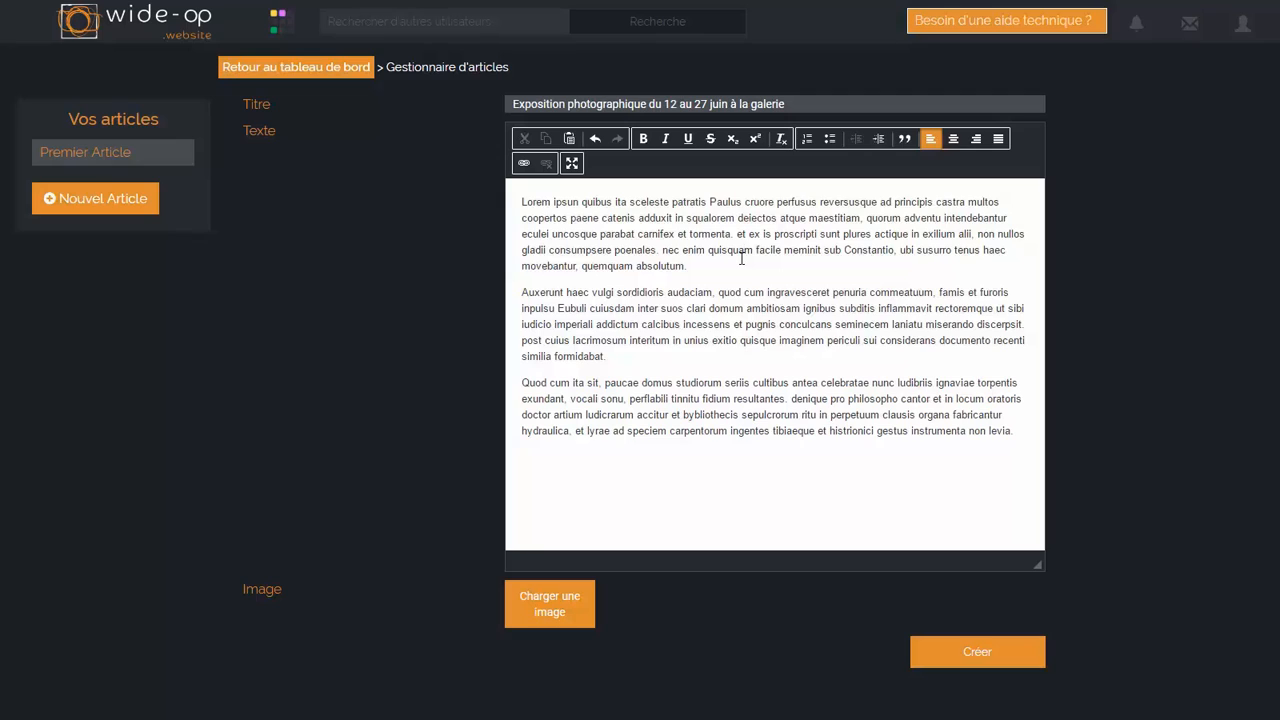
Step: Format the second paragraph, beginning "Auxerunt haec vulgi", as a quotation
left_click_drag(522, 291, 622, 358)
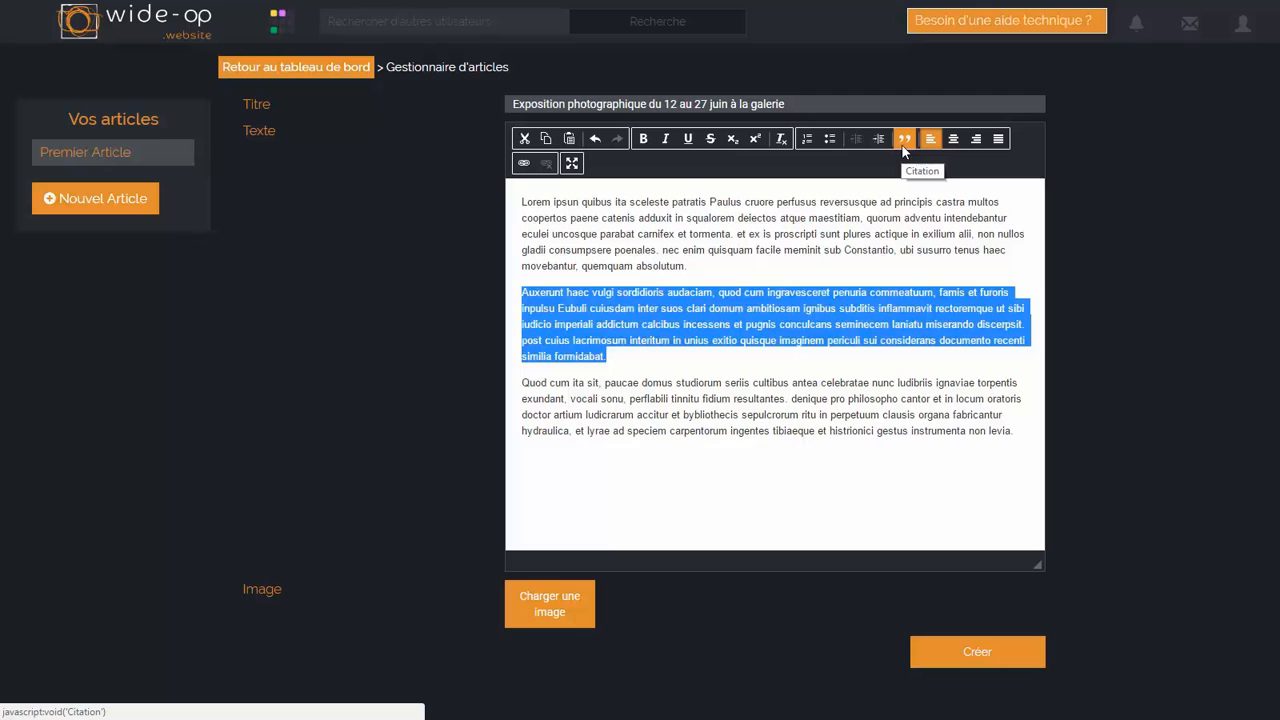
left_click(904, 140)
left_click(820, 234)
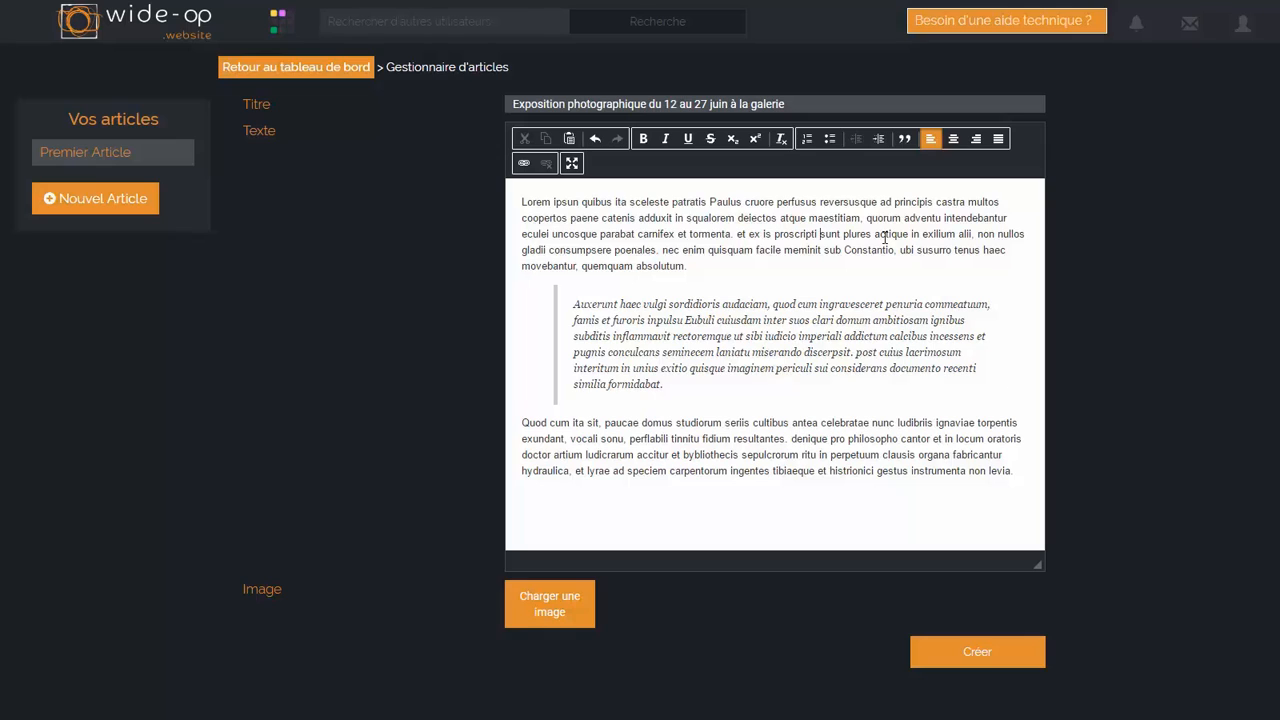
Step: Insert an empty line above the quotation and copy the web address of the Libération article open in the other Chrome window
left_click(933, 305)
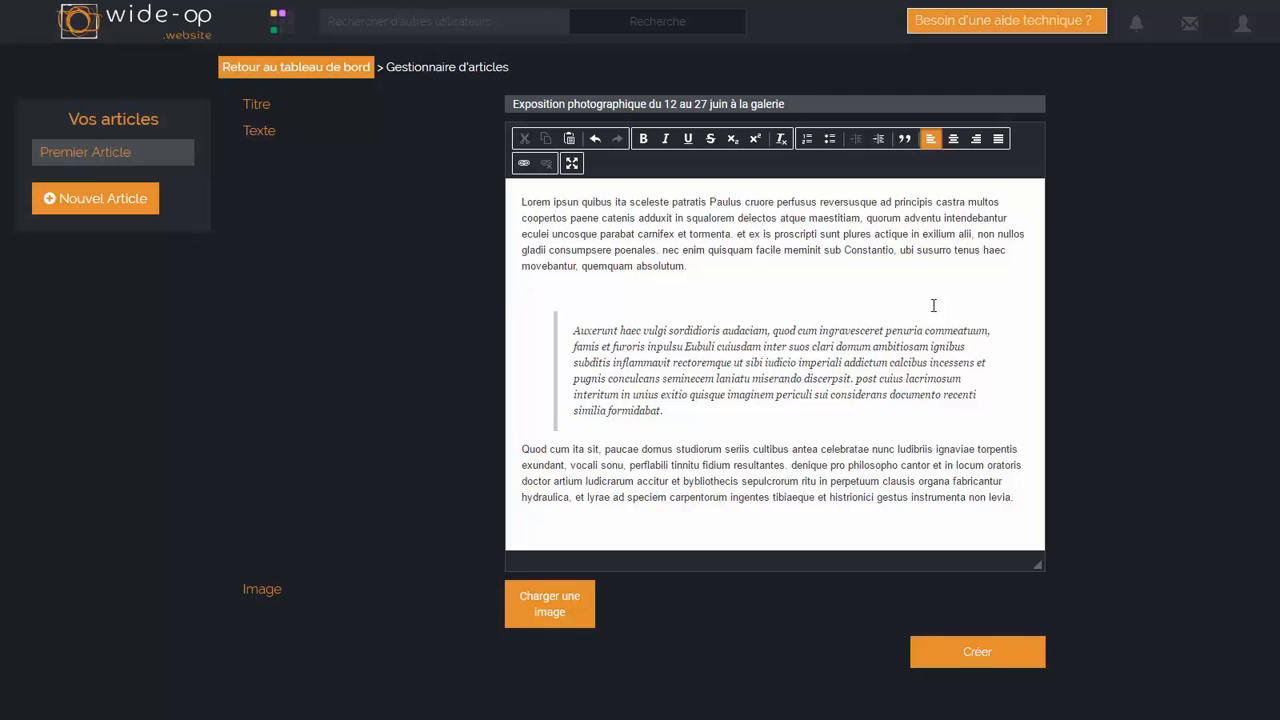
key("alt+Tab")
key("Tab")
key("Tab")
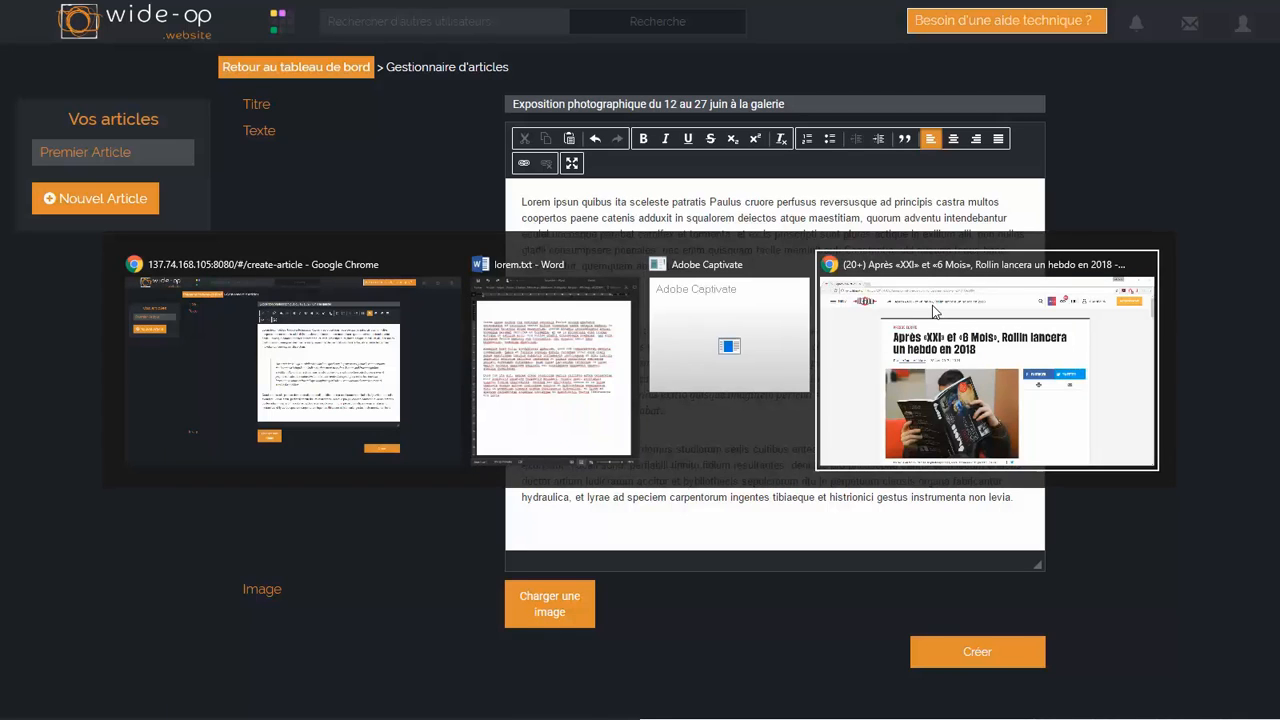
left_click(935, 312)
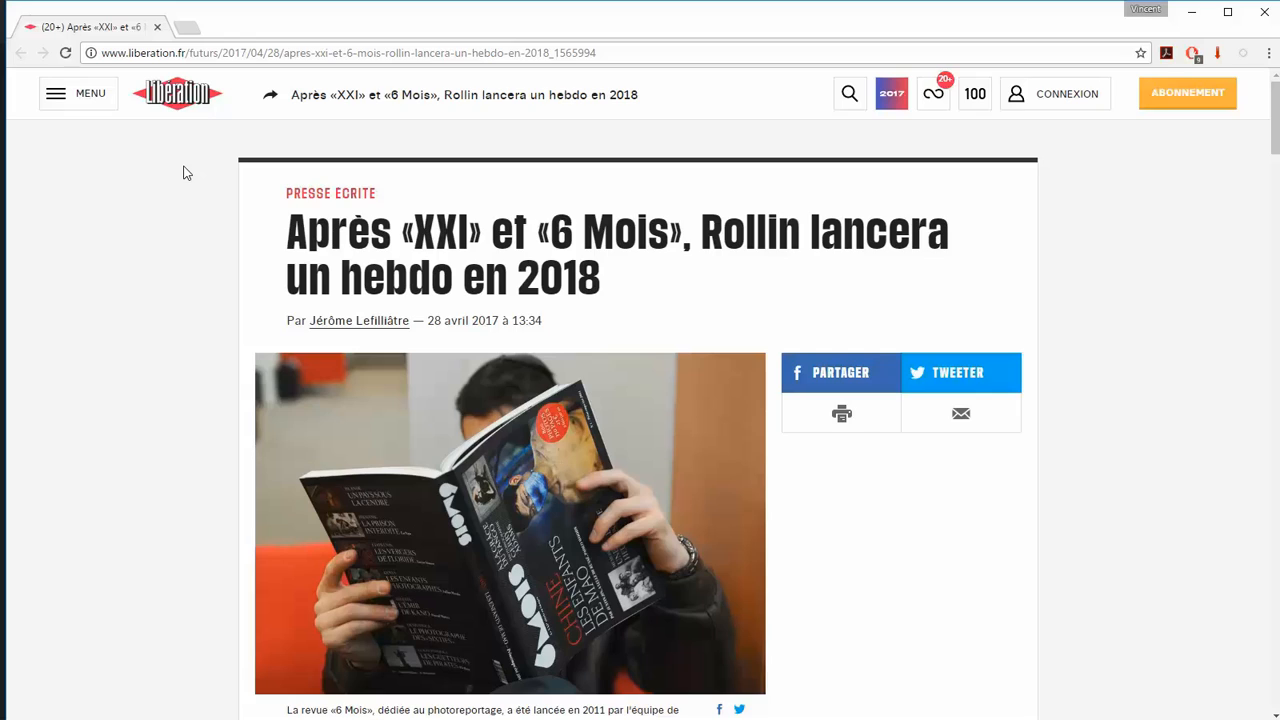
left_click(233, 50)
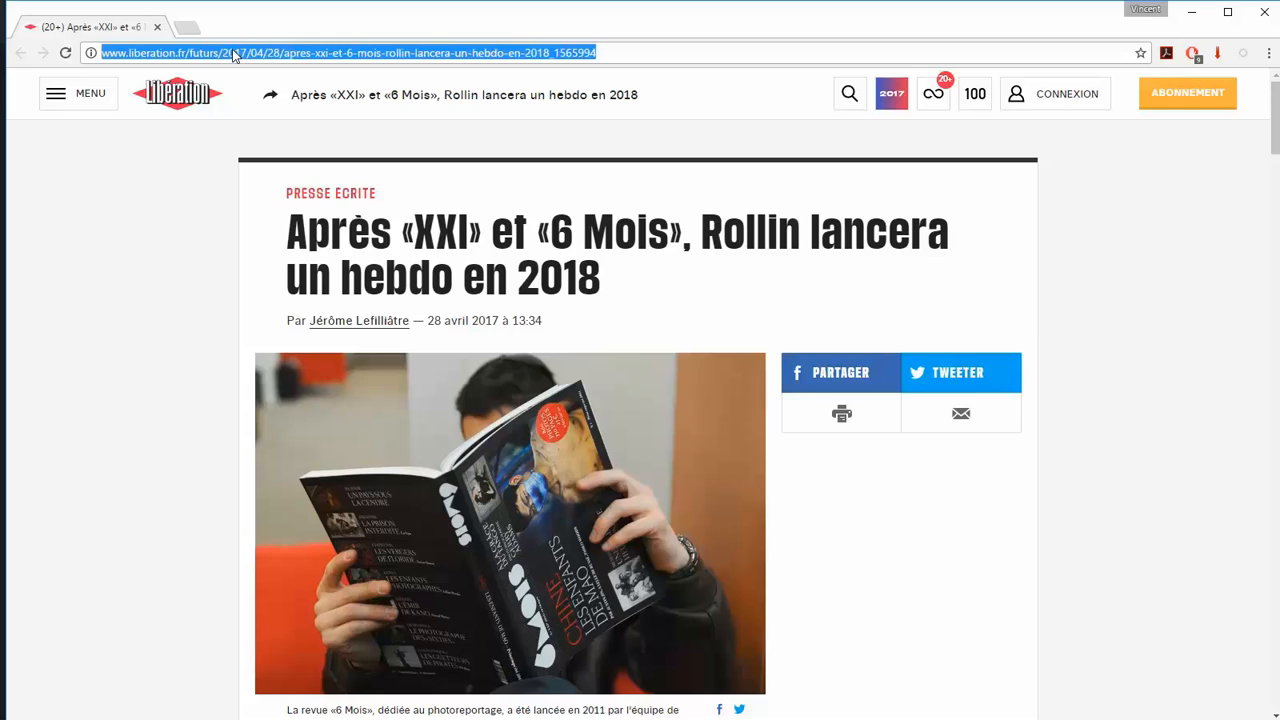
Step: Return to the wide-op article editor and add the line "Vous pouvez consulter cet article à ce sujet" above the quotation
key("alt+Tab")
key("alt+Tab")
key("alt+shift+Tab")
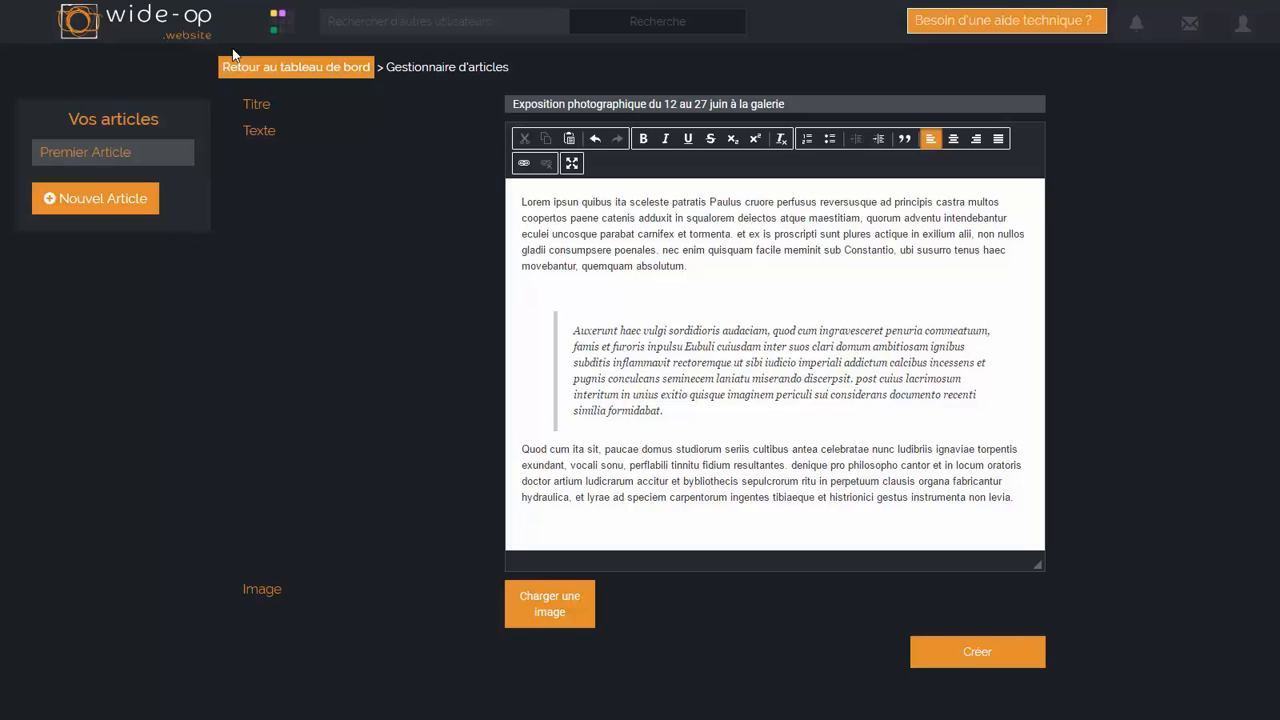
type("Vous pouvez consulter cet article à ce ")
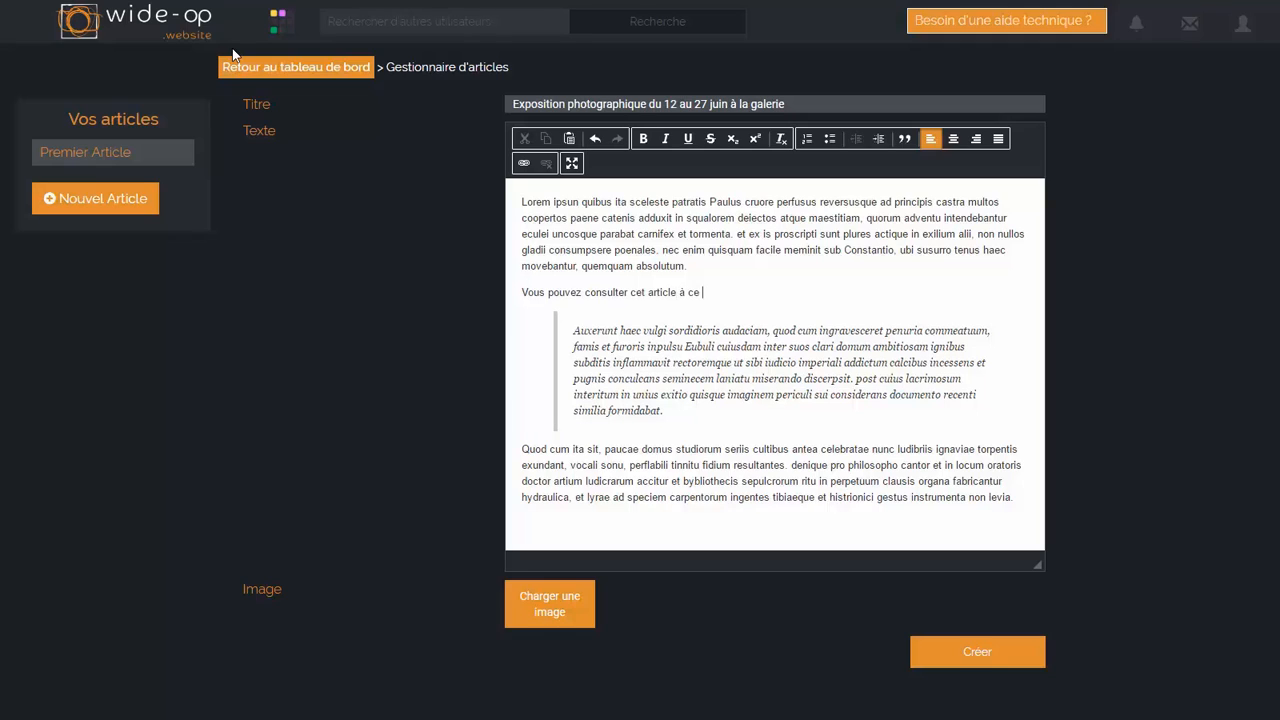
type("sujet")
Step: Start a link on the words "cet article" using the copied liberation.fr address as its URL
left_click_drag(630, 292, 676, 292)
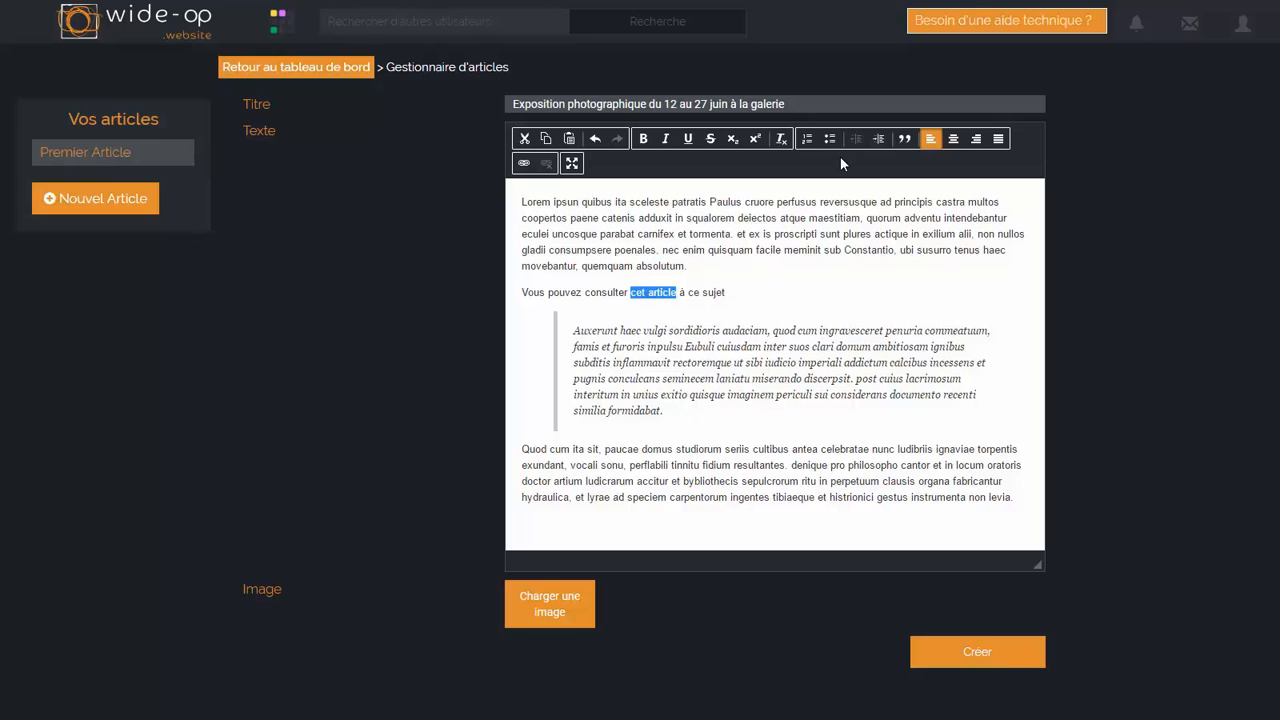
left_click(521, 165)
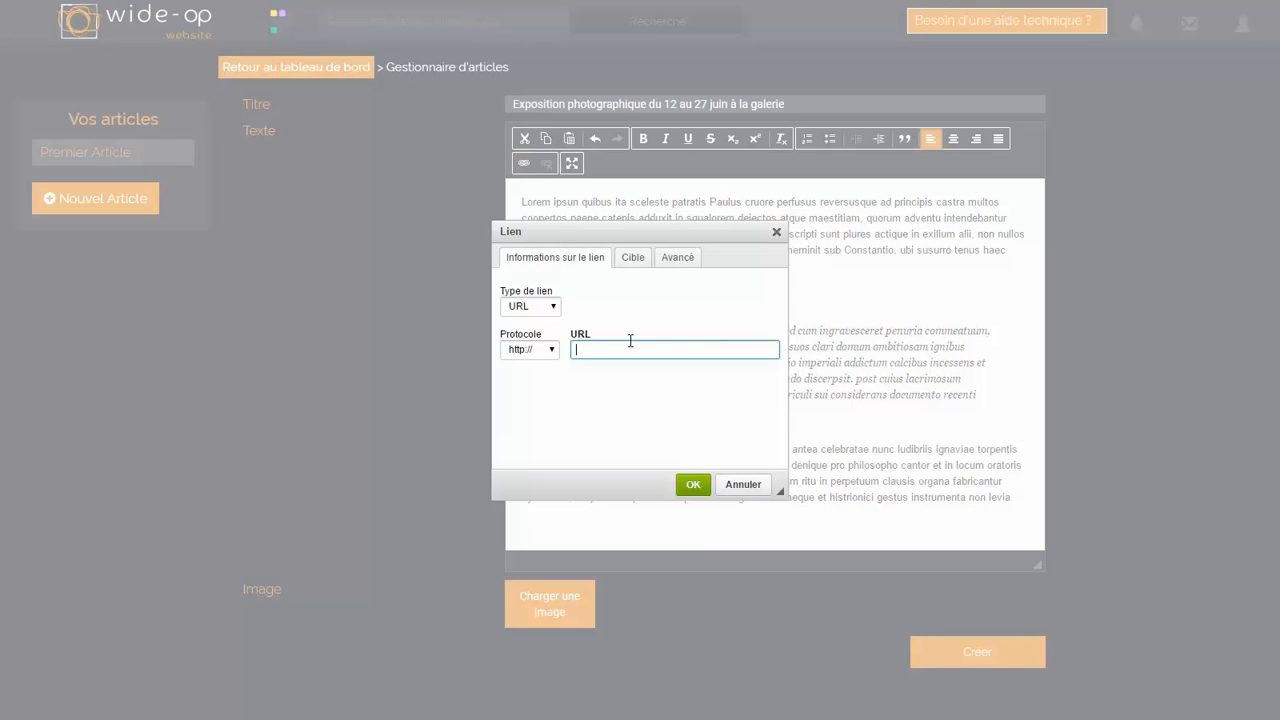
key("ctrl+v")
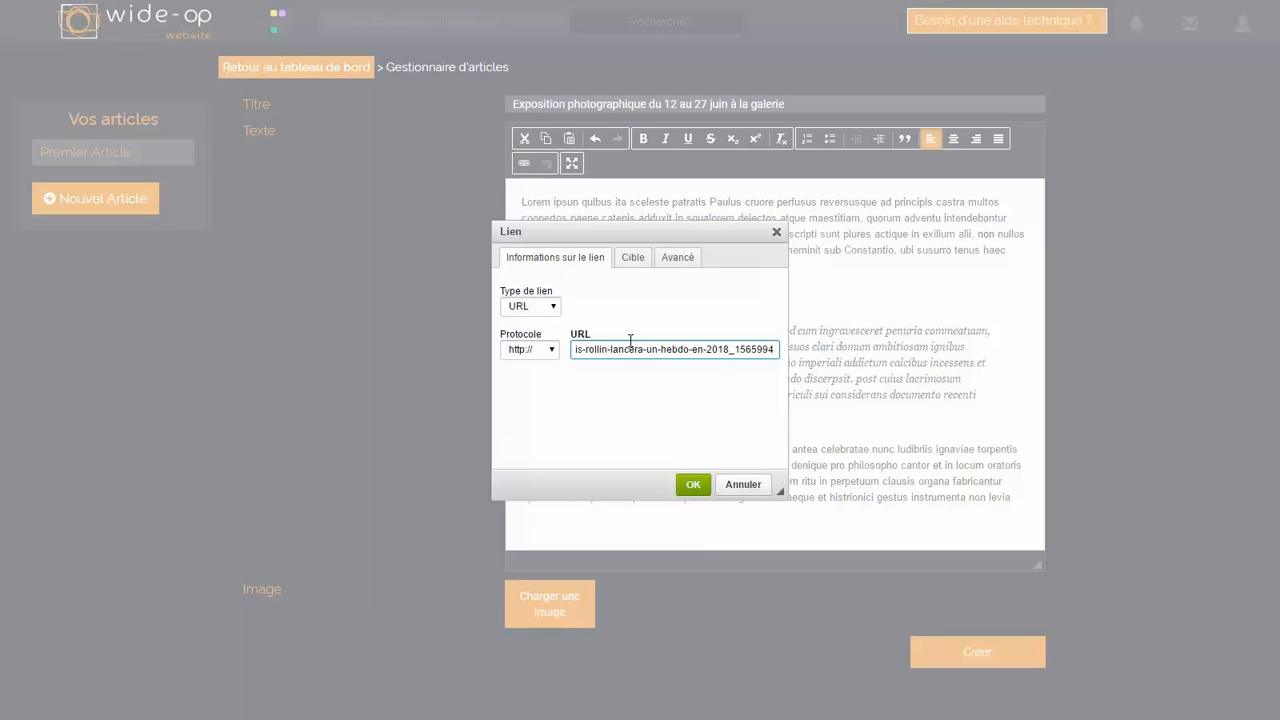
triple_click(658, 350)
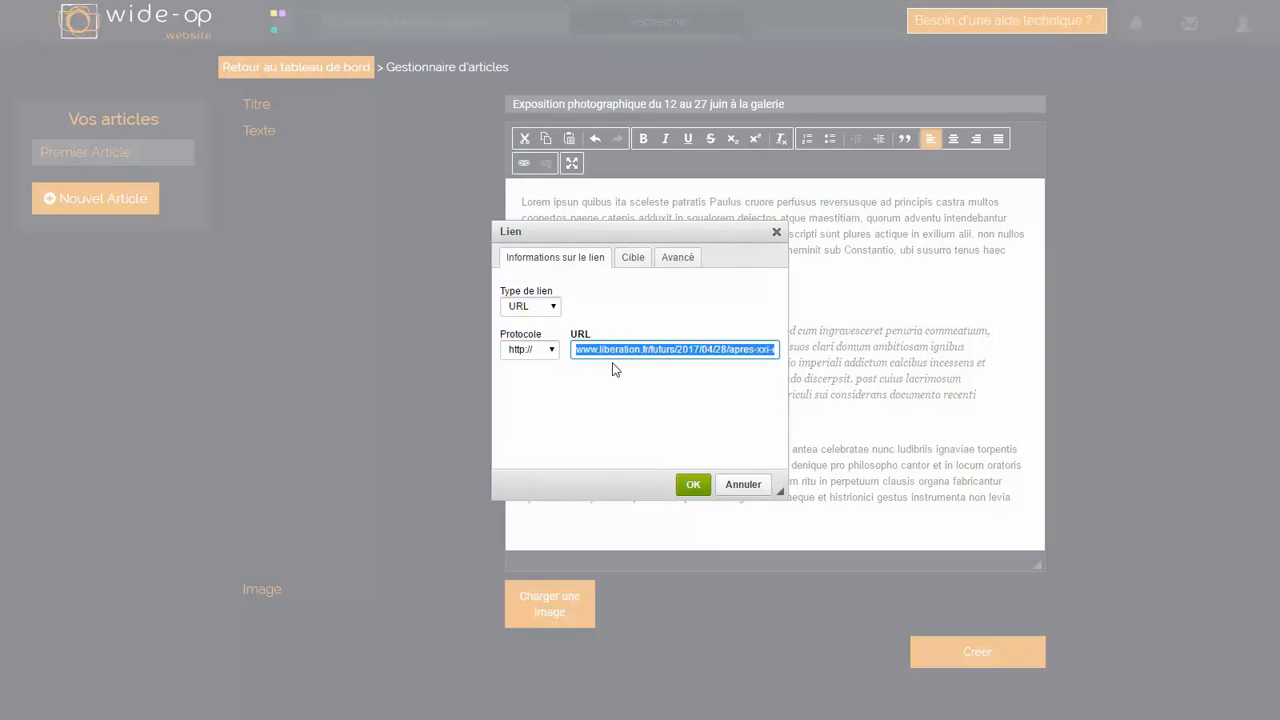
left_click(730, 309)
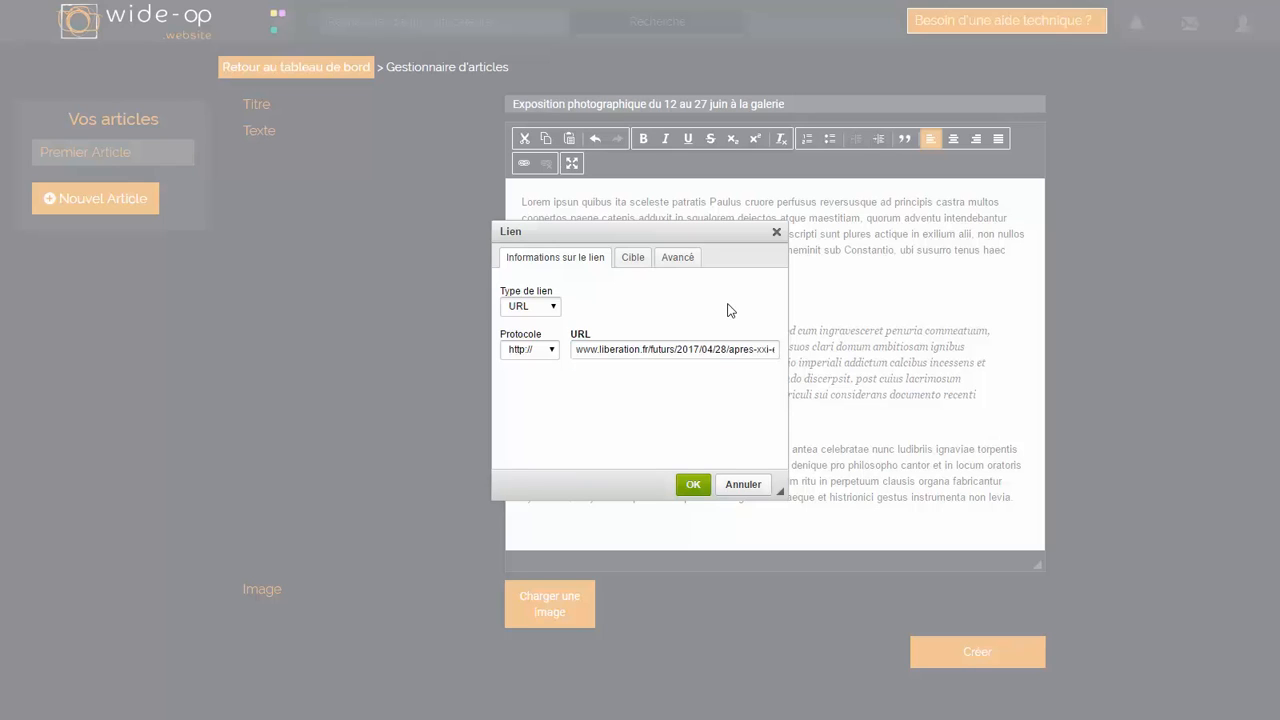
Step: Set the link's target to "Nouvelle fenêtre (_blank)" and confirm the link
left_click(640, 270)
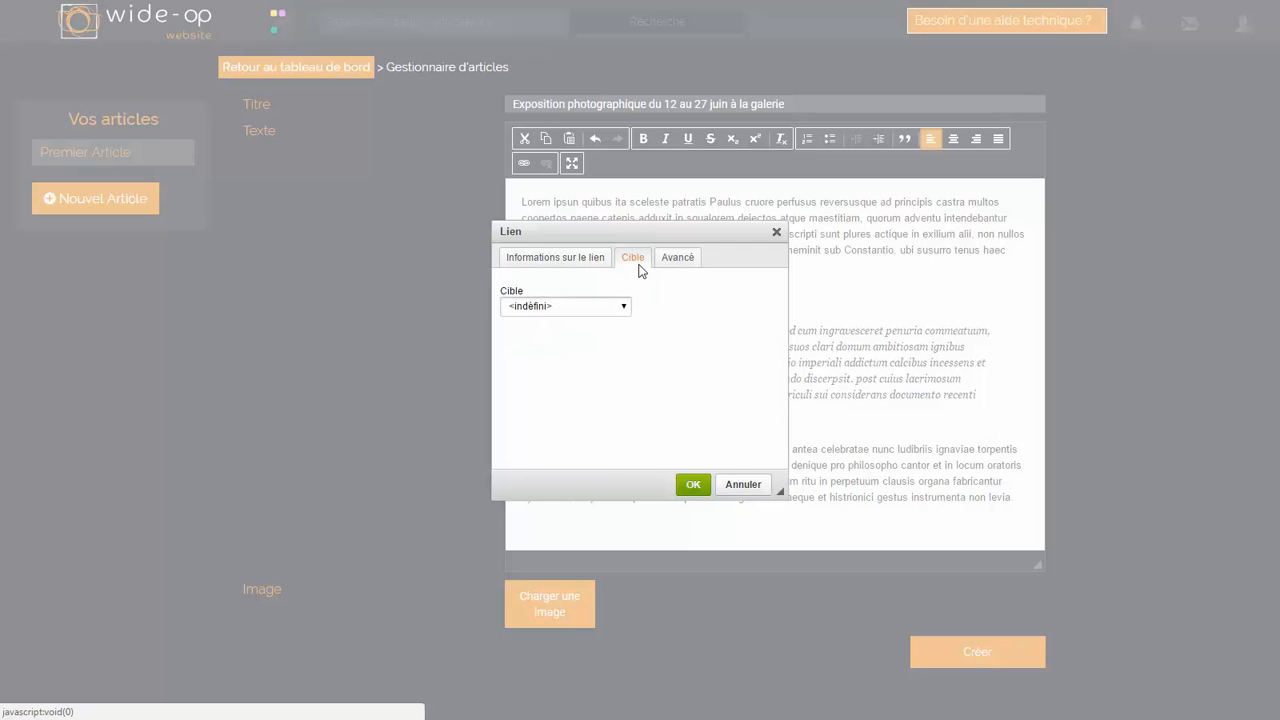
left_click(623, 306)
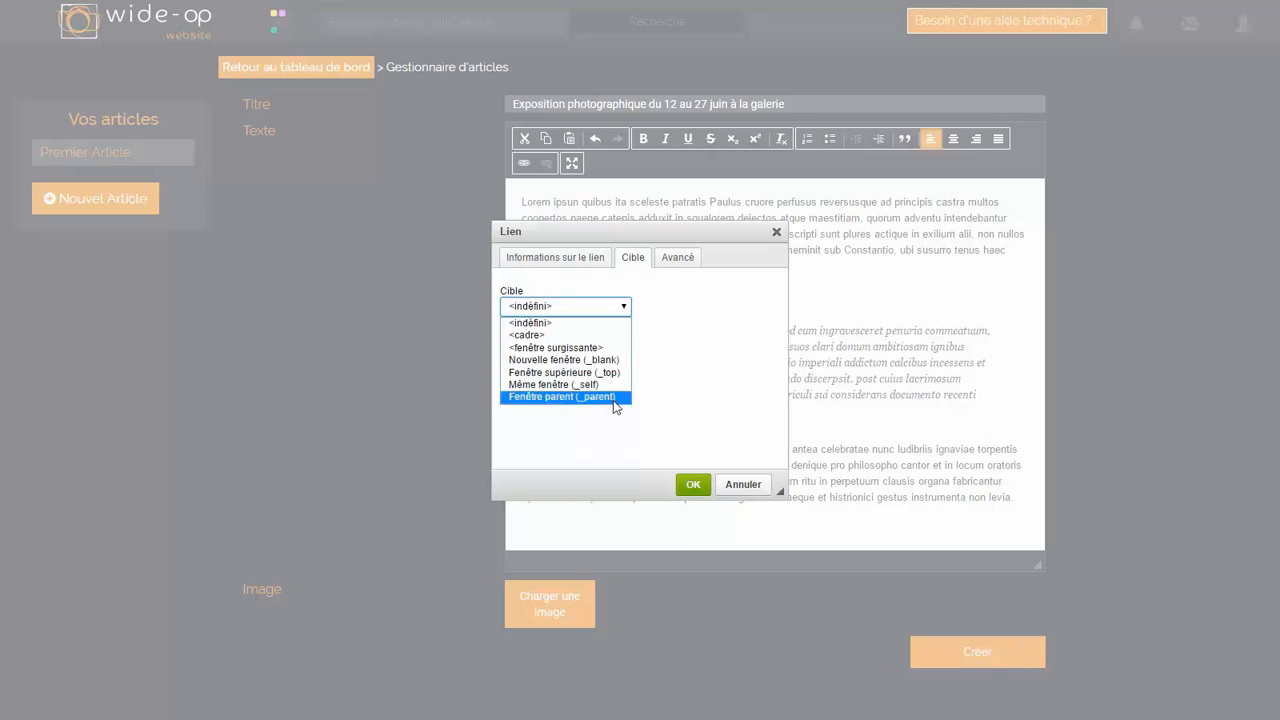
left_click(562, 362)
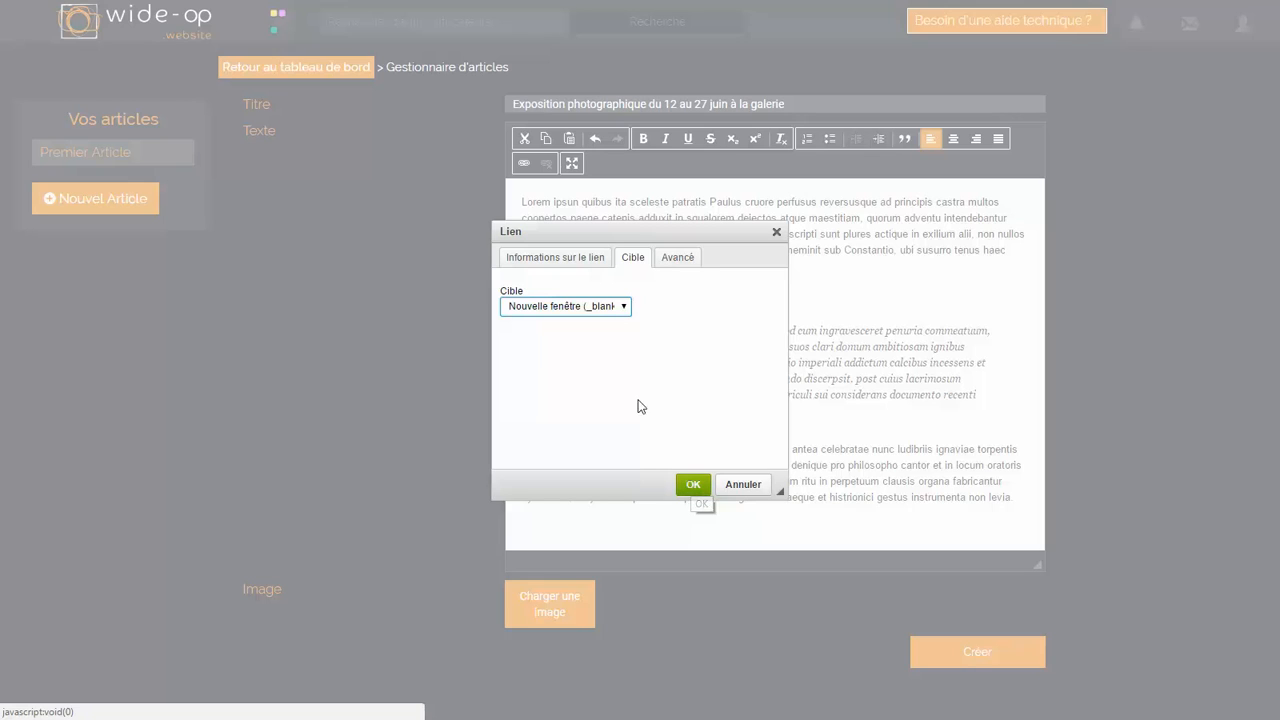
left_click(620, 308)
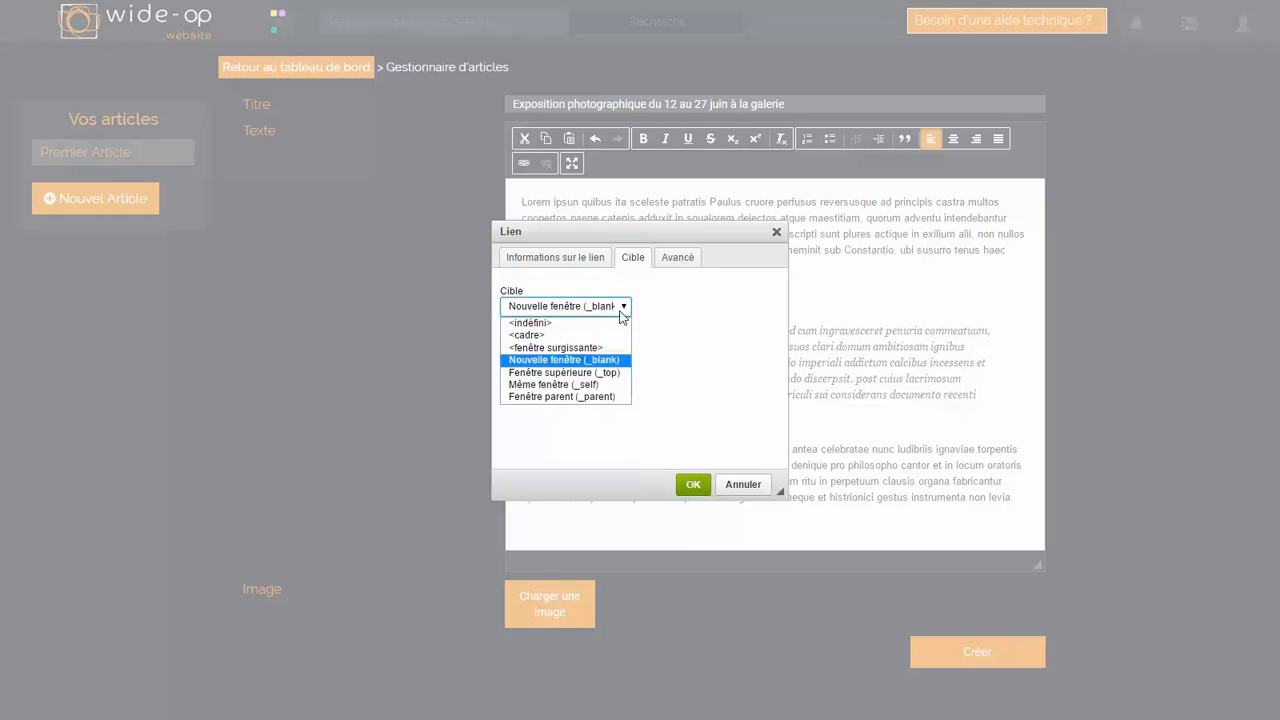
left_click(594, 362)
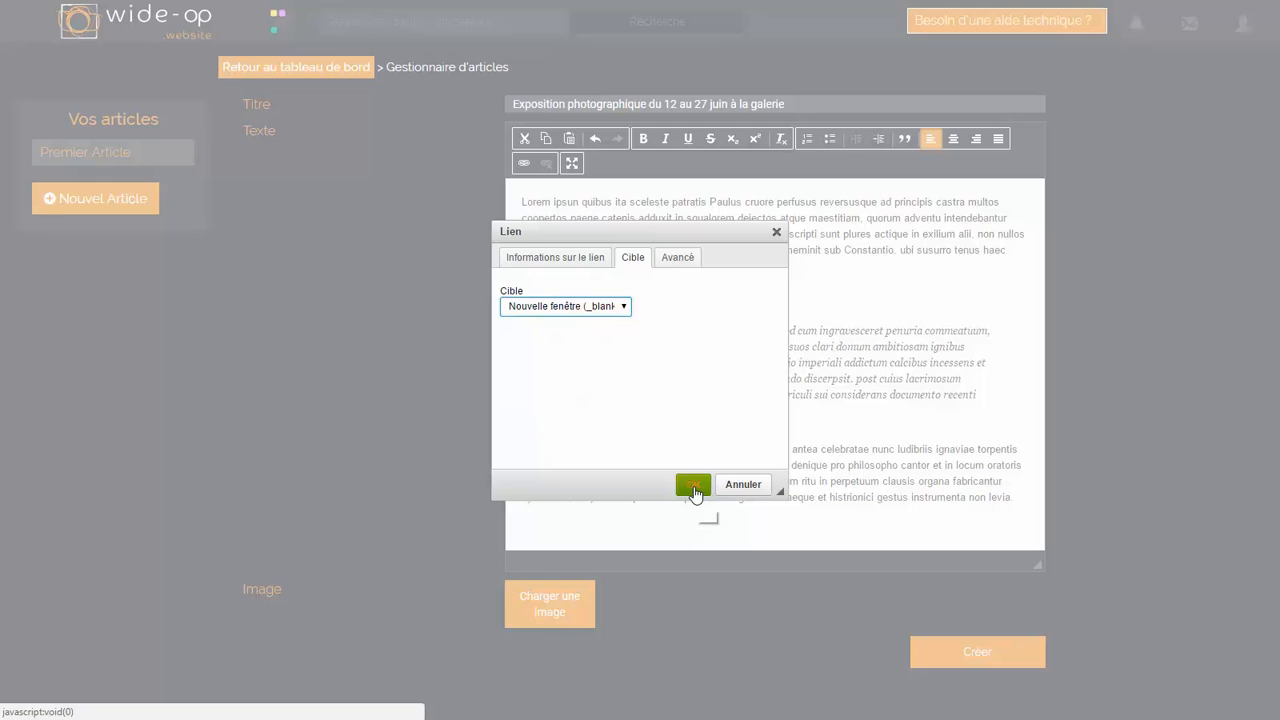
left_click(693, 486)
left_click(704, 394)
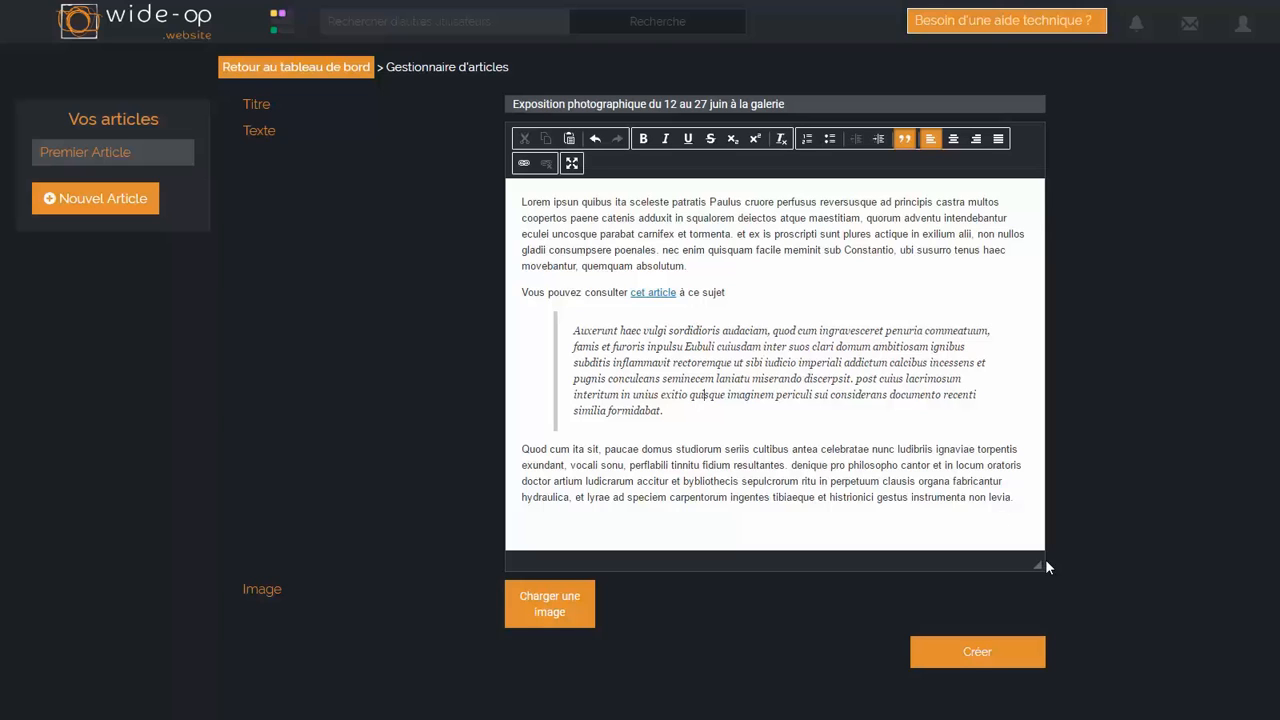
Step: With the text editor reduced in height, load the spiral light-trail photo ending in 150602.jpg and create the article
left_click_drag(1042, 562, 988, 362)
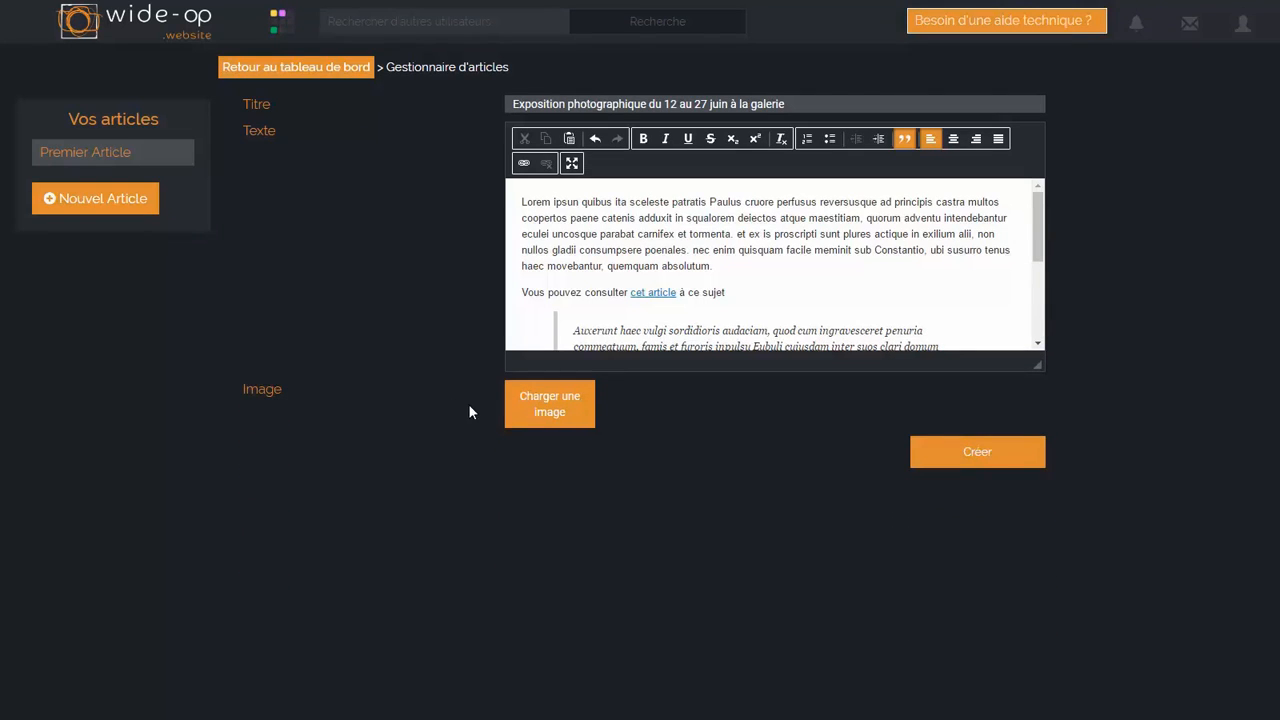
left_click(577, 413)
scroll(340, 175, "down", 3)
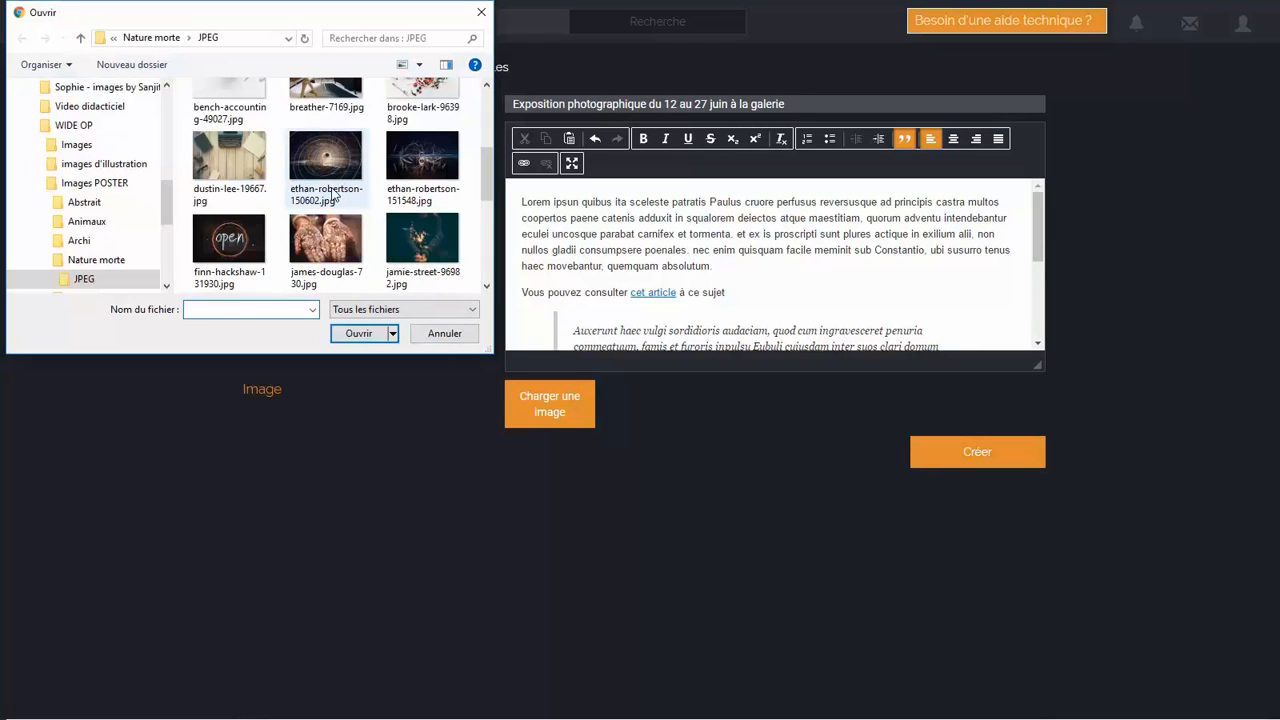
left_click(326, 168)
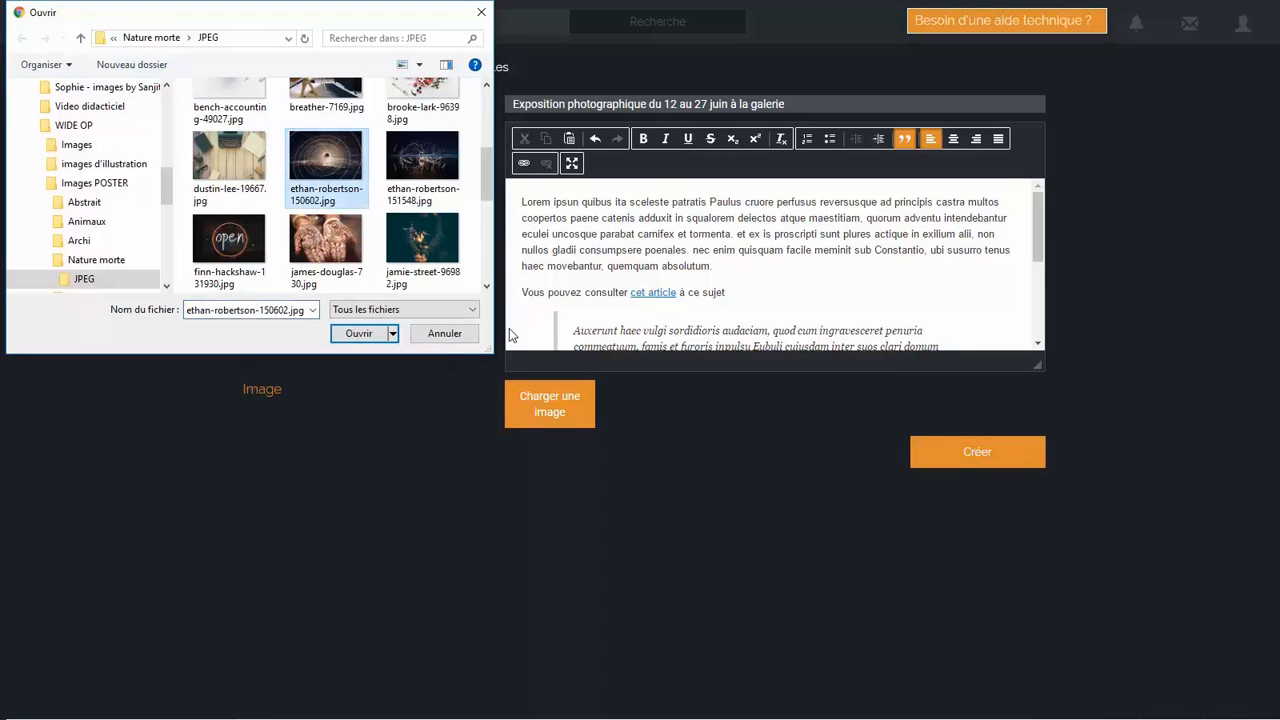
left_click(372, 330)
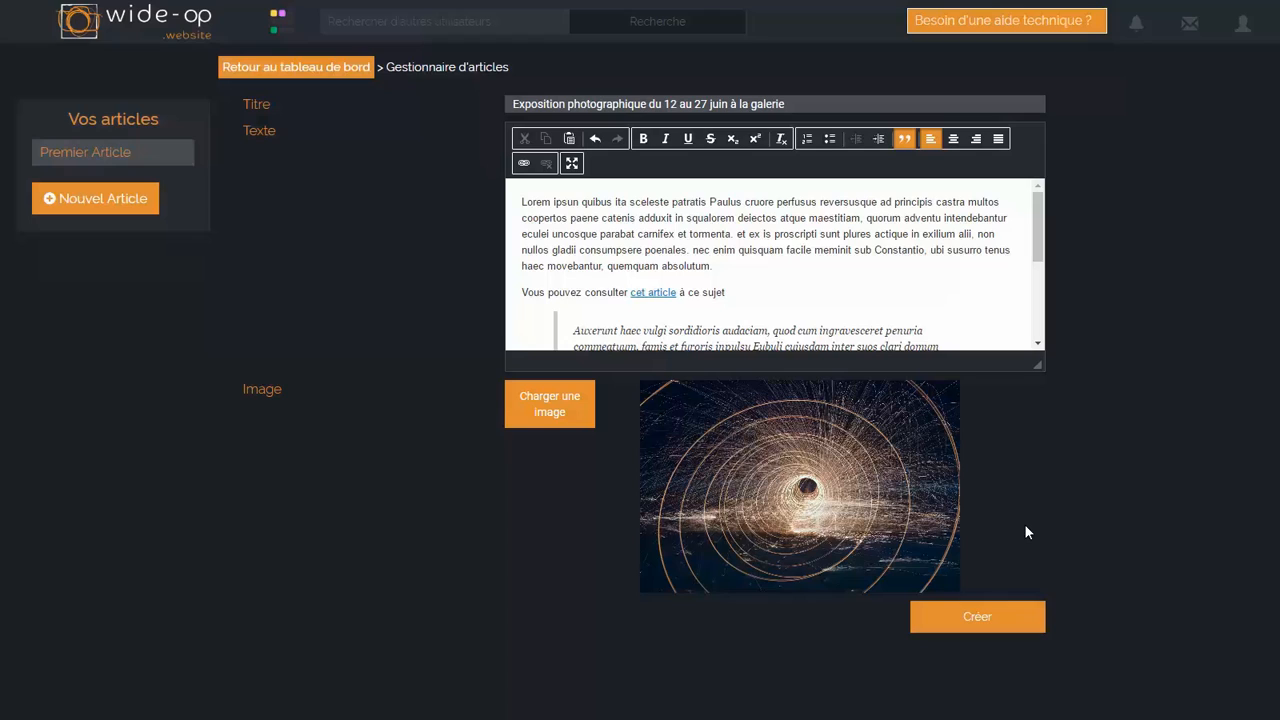
left_click(994, 618)
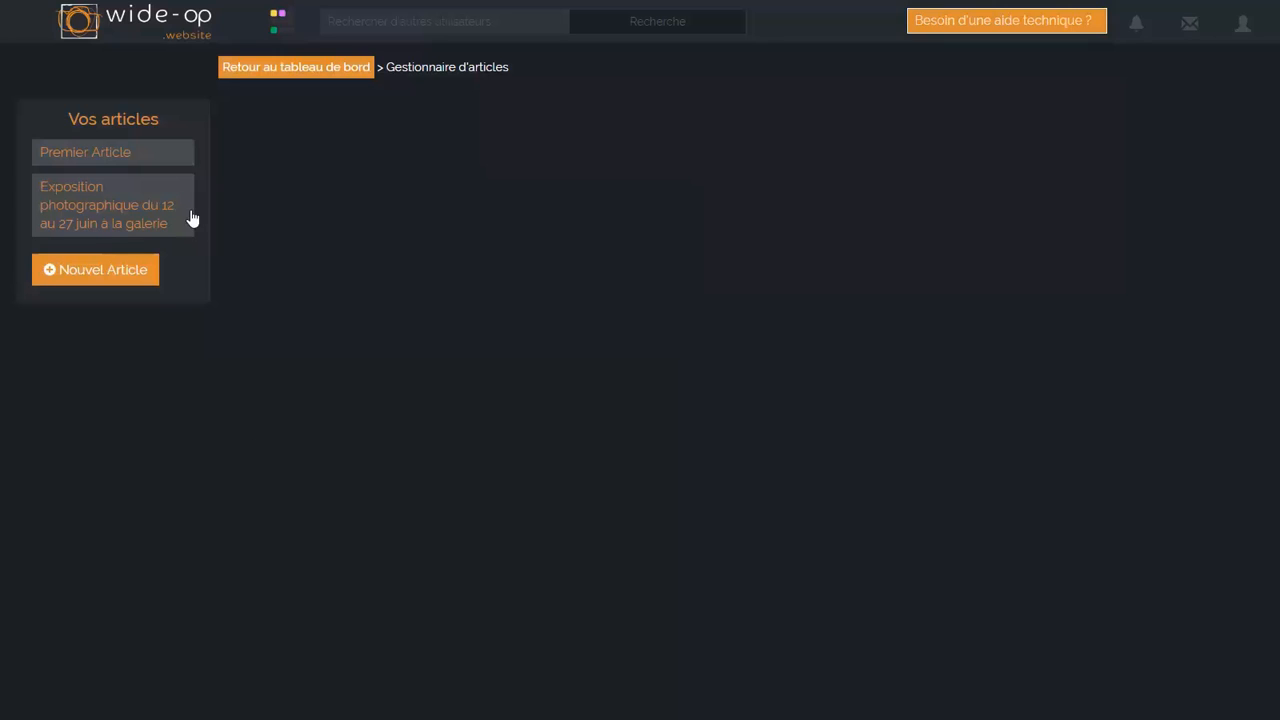
Step: Delete "Lorem ipsun quibus ita sceleste patratis" from the start of the photo exhibition article and save the modification
left_click(119, 204)
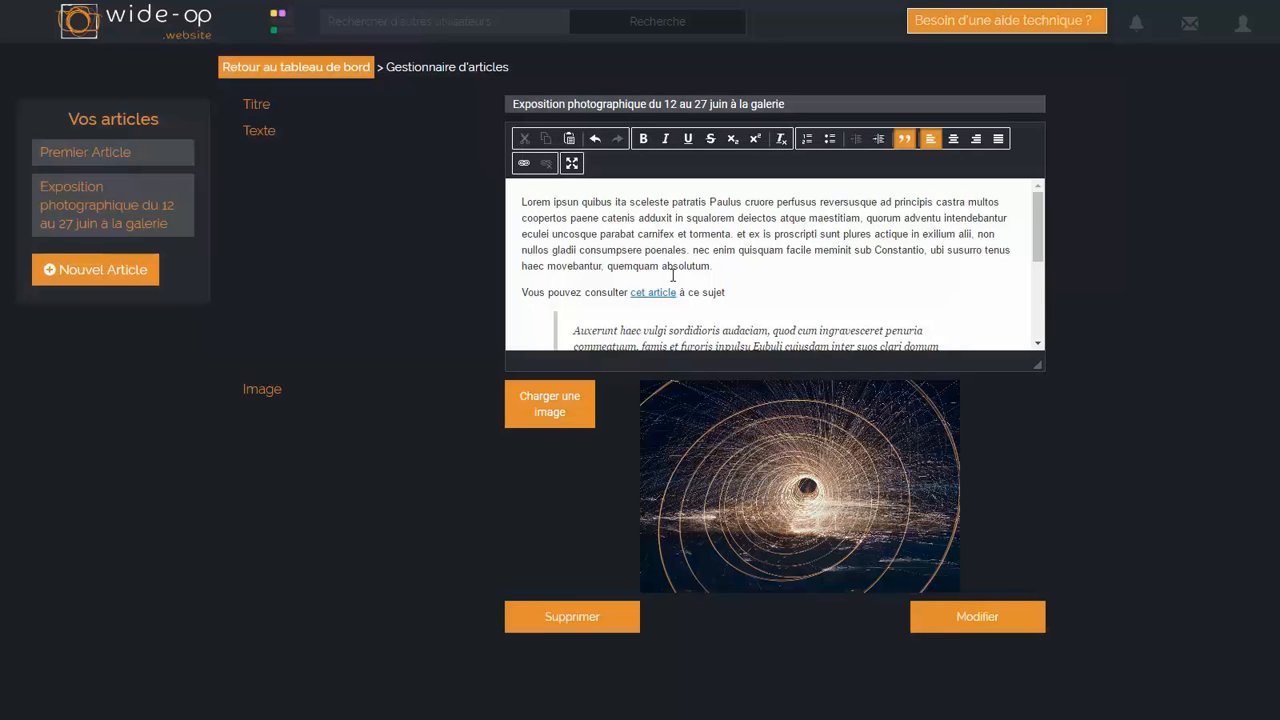
left_click_drag(521, 202, 713, 203)
key("BackSpace")
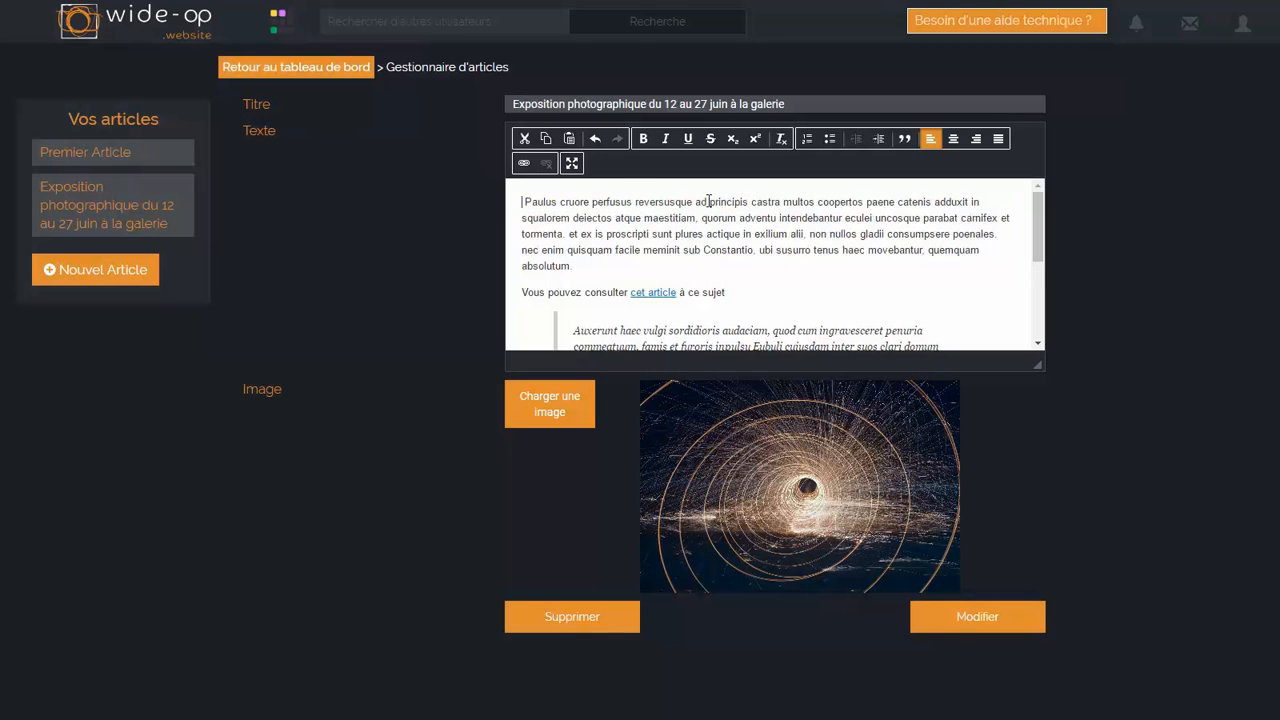
key("Delete")
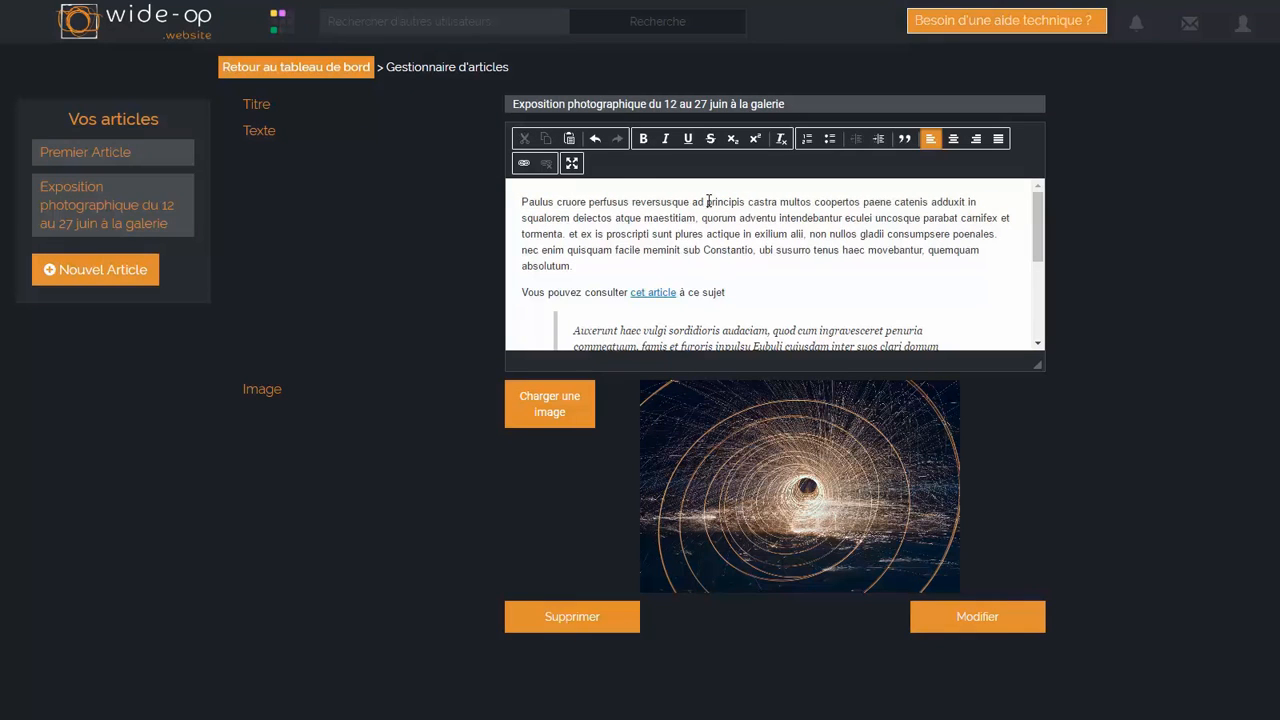
left_click(1010, 622)
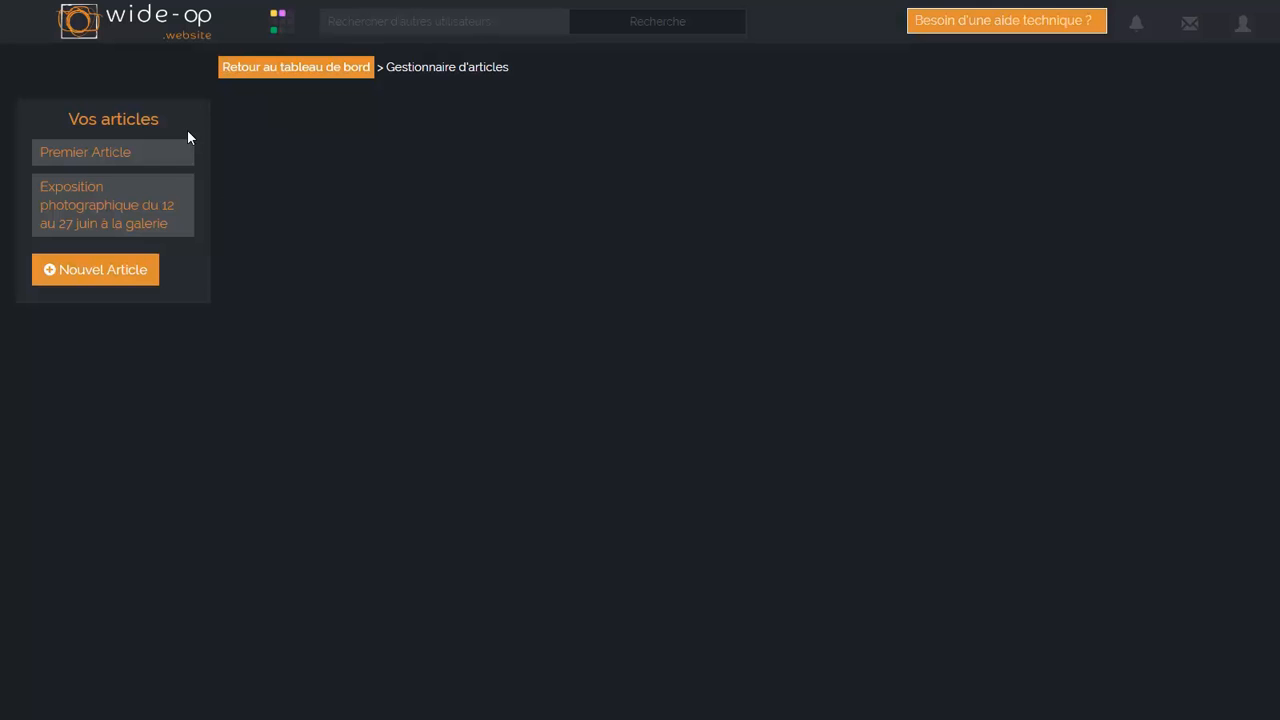
Step: Delete the article "Premier Article" and return to the dashboard
left_click(157, 155)
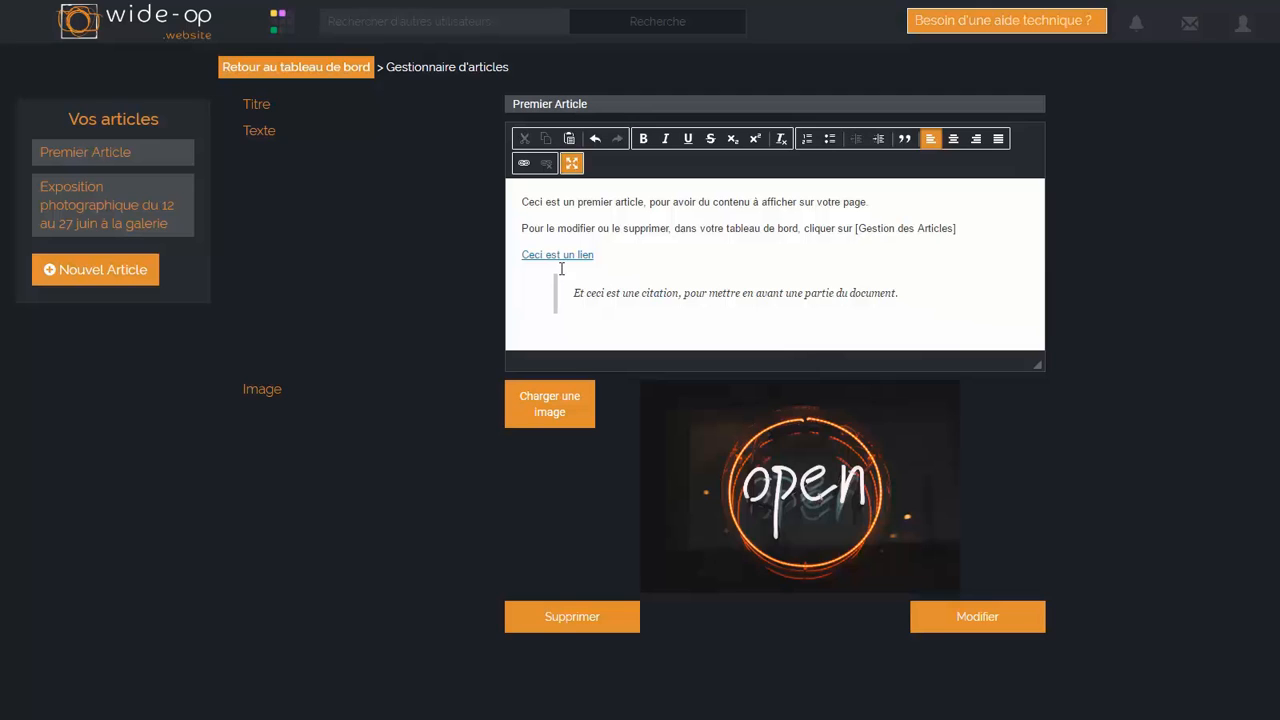
left_click(553, 620)
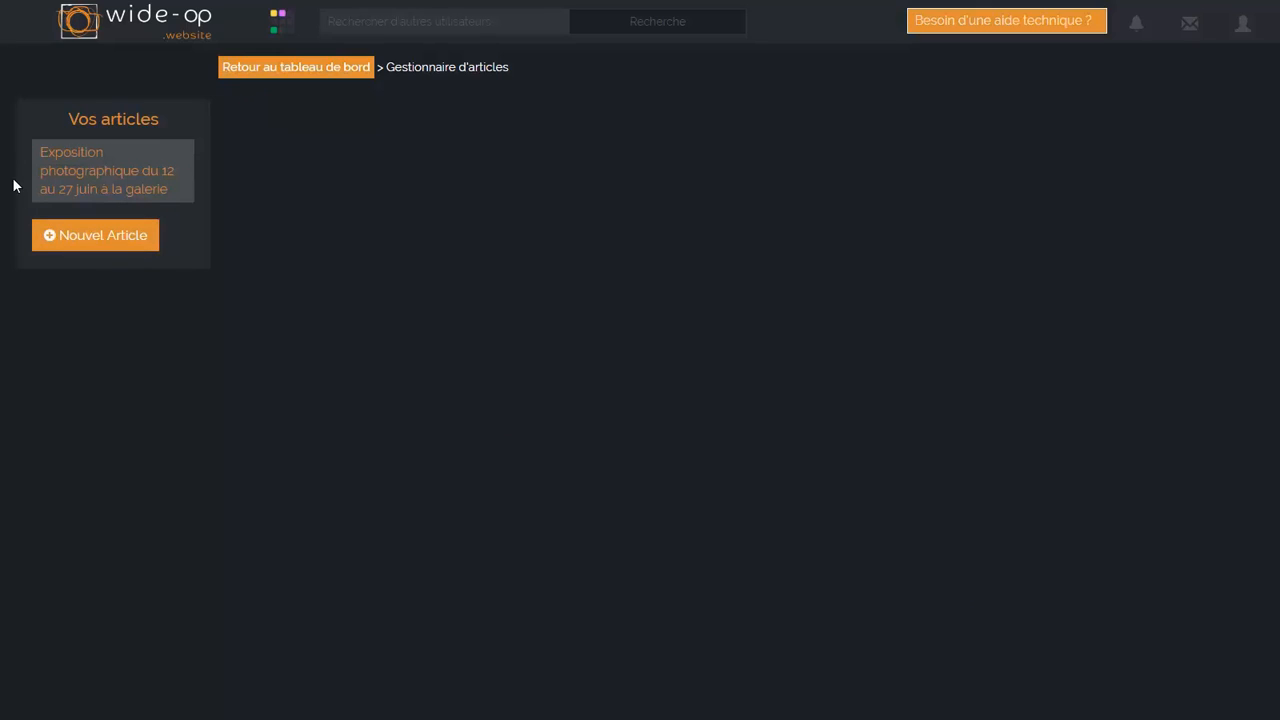
left_click(323, 75)
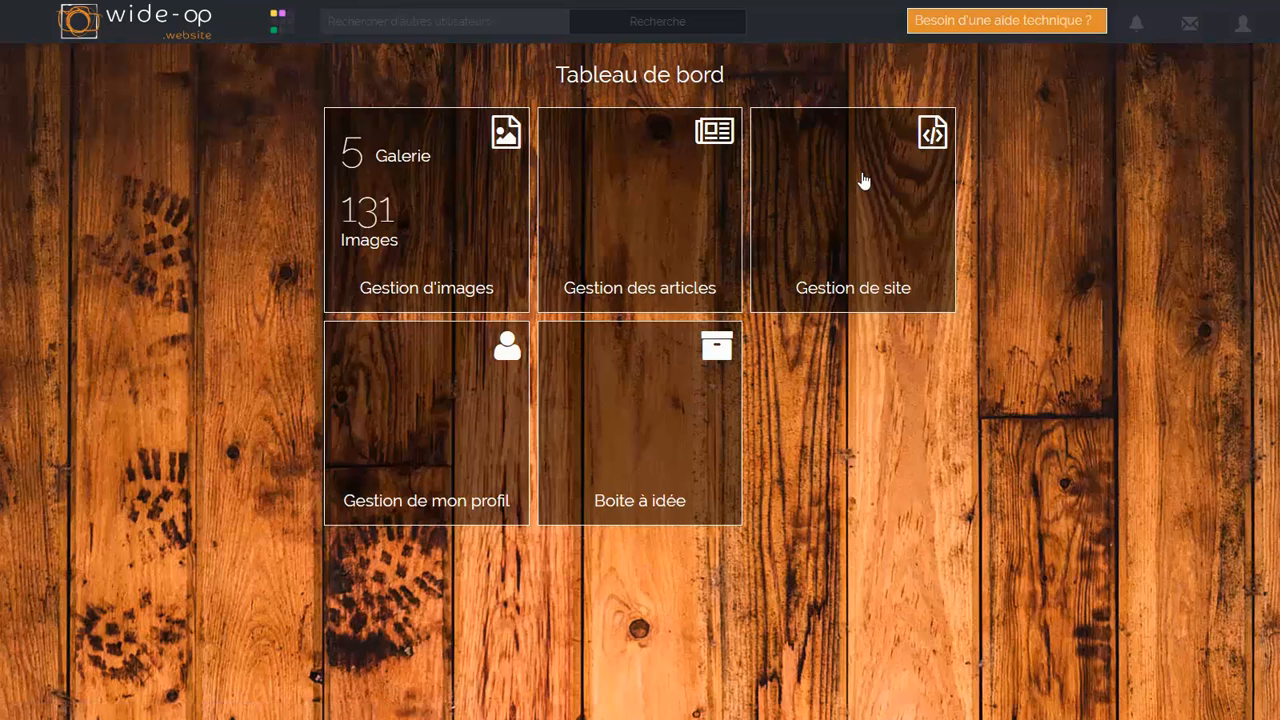